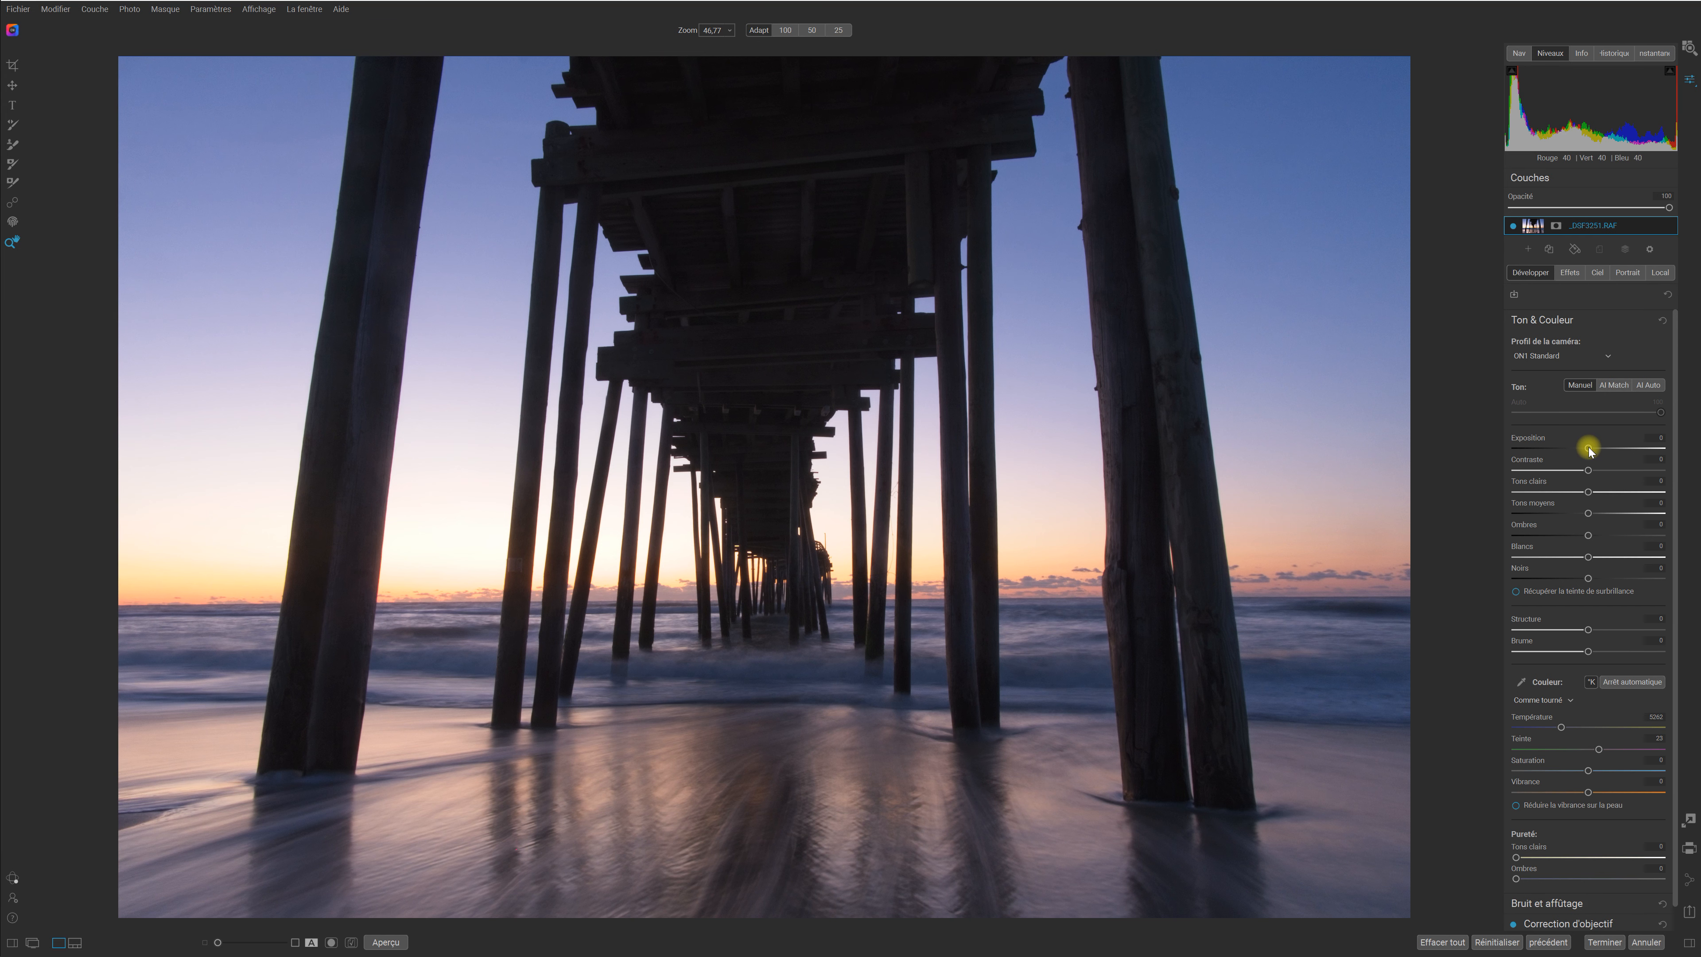
drag(1591, 449, 1548, 456)
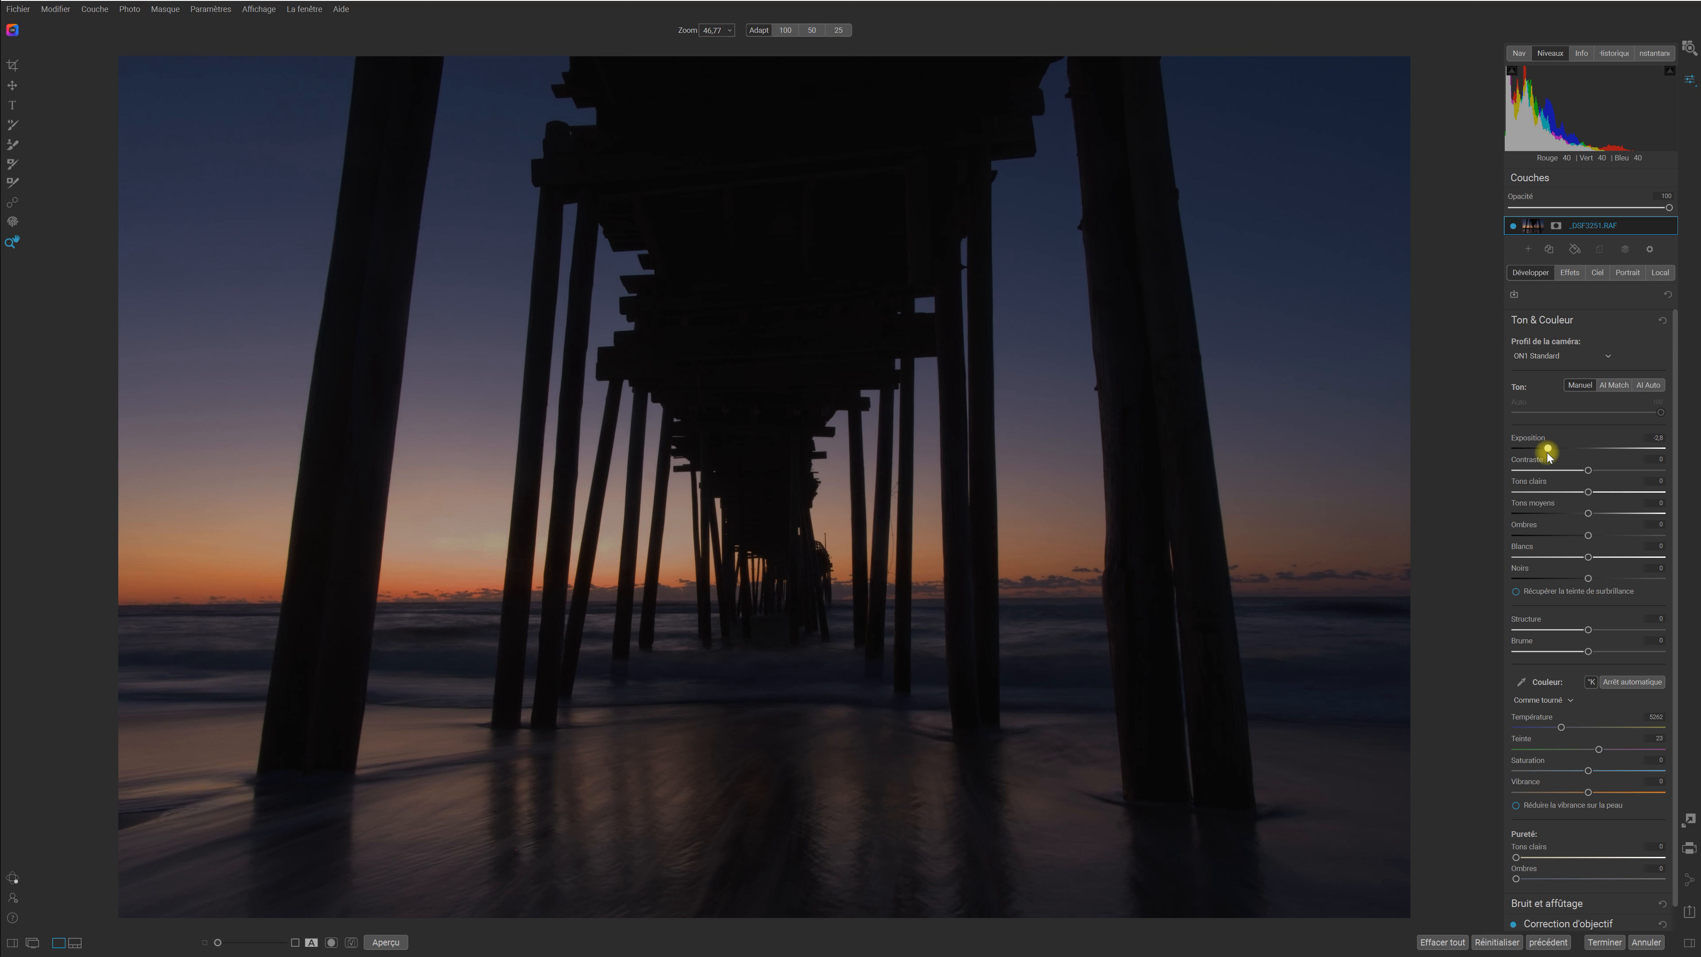
drag(1549, 452, 1630, 456)
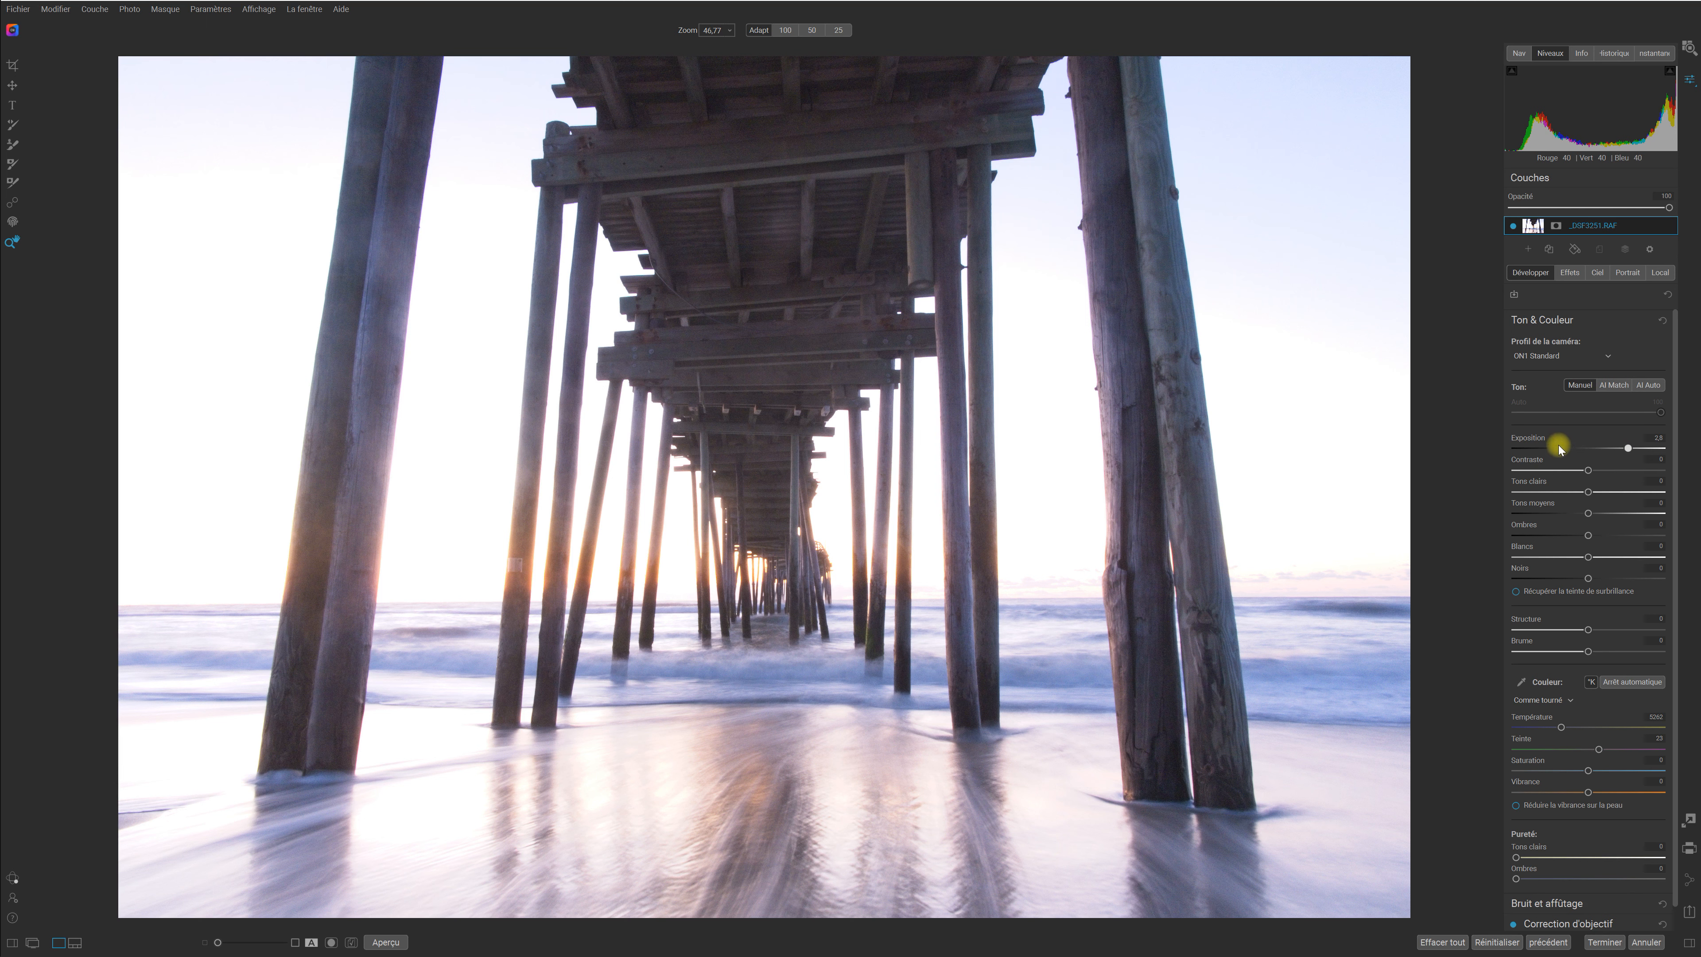
double_click(1536, 440)
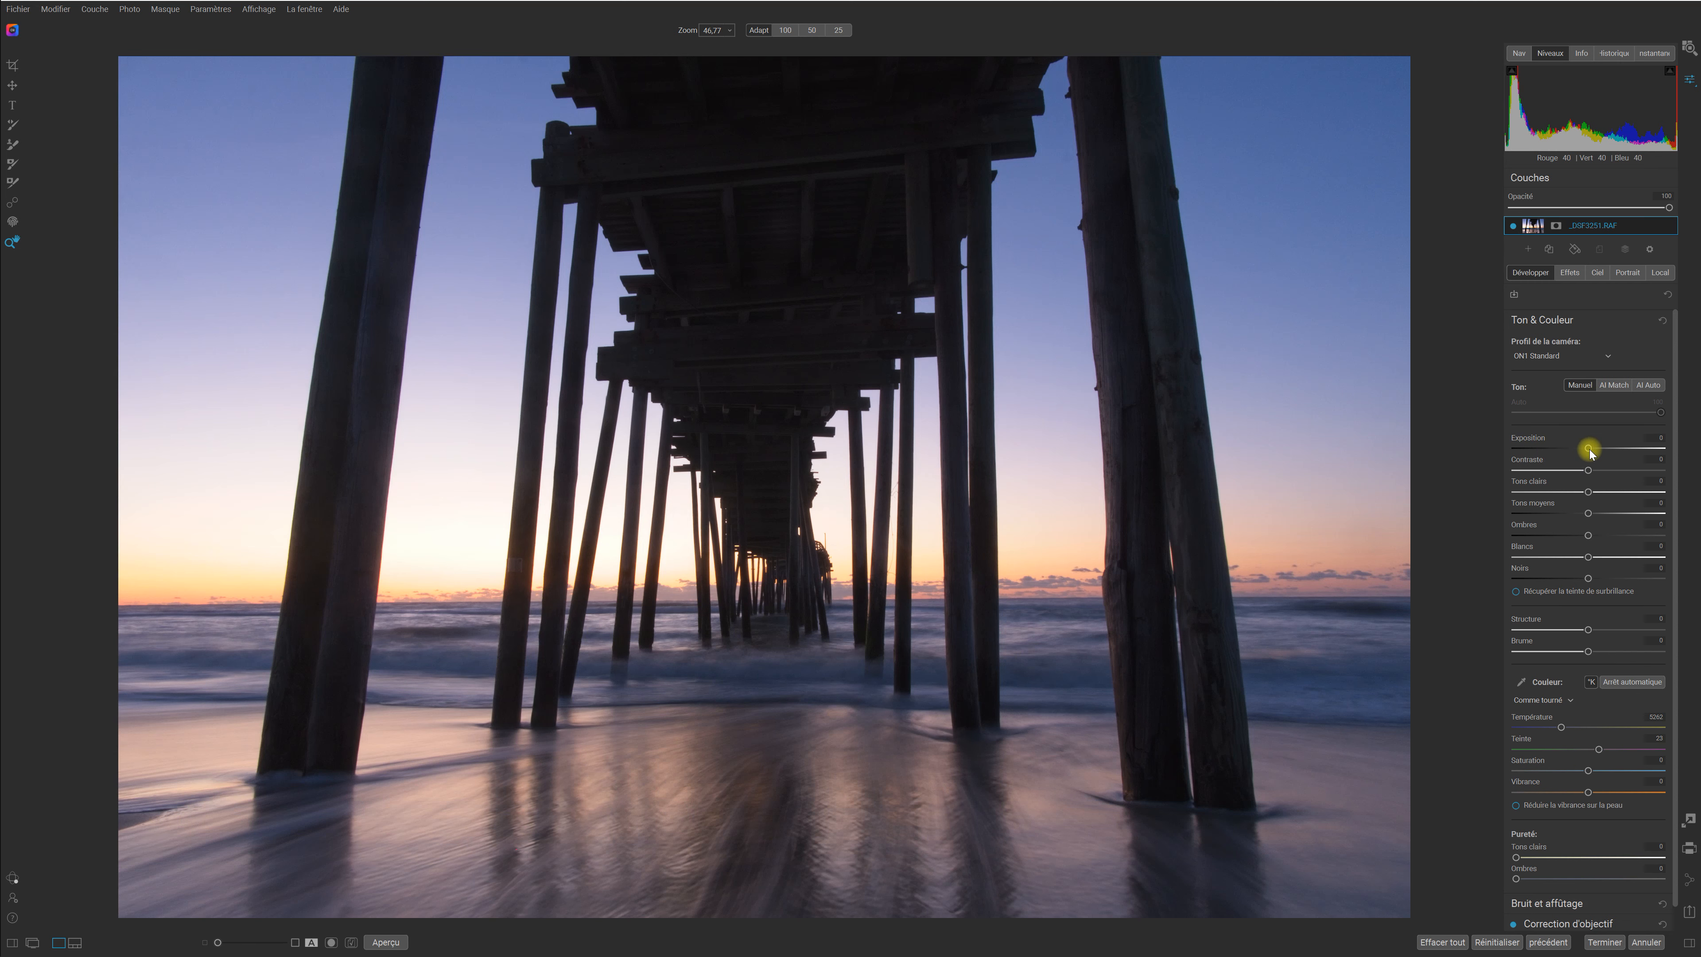
Lower the photo's overall exposure to darken the pier scene
drag(1589, 447, 1559, 454)
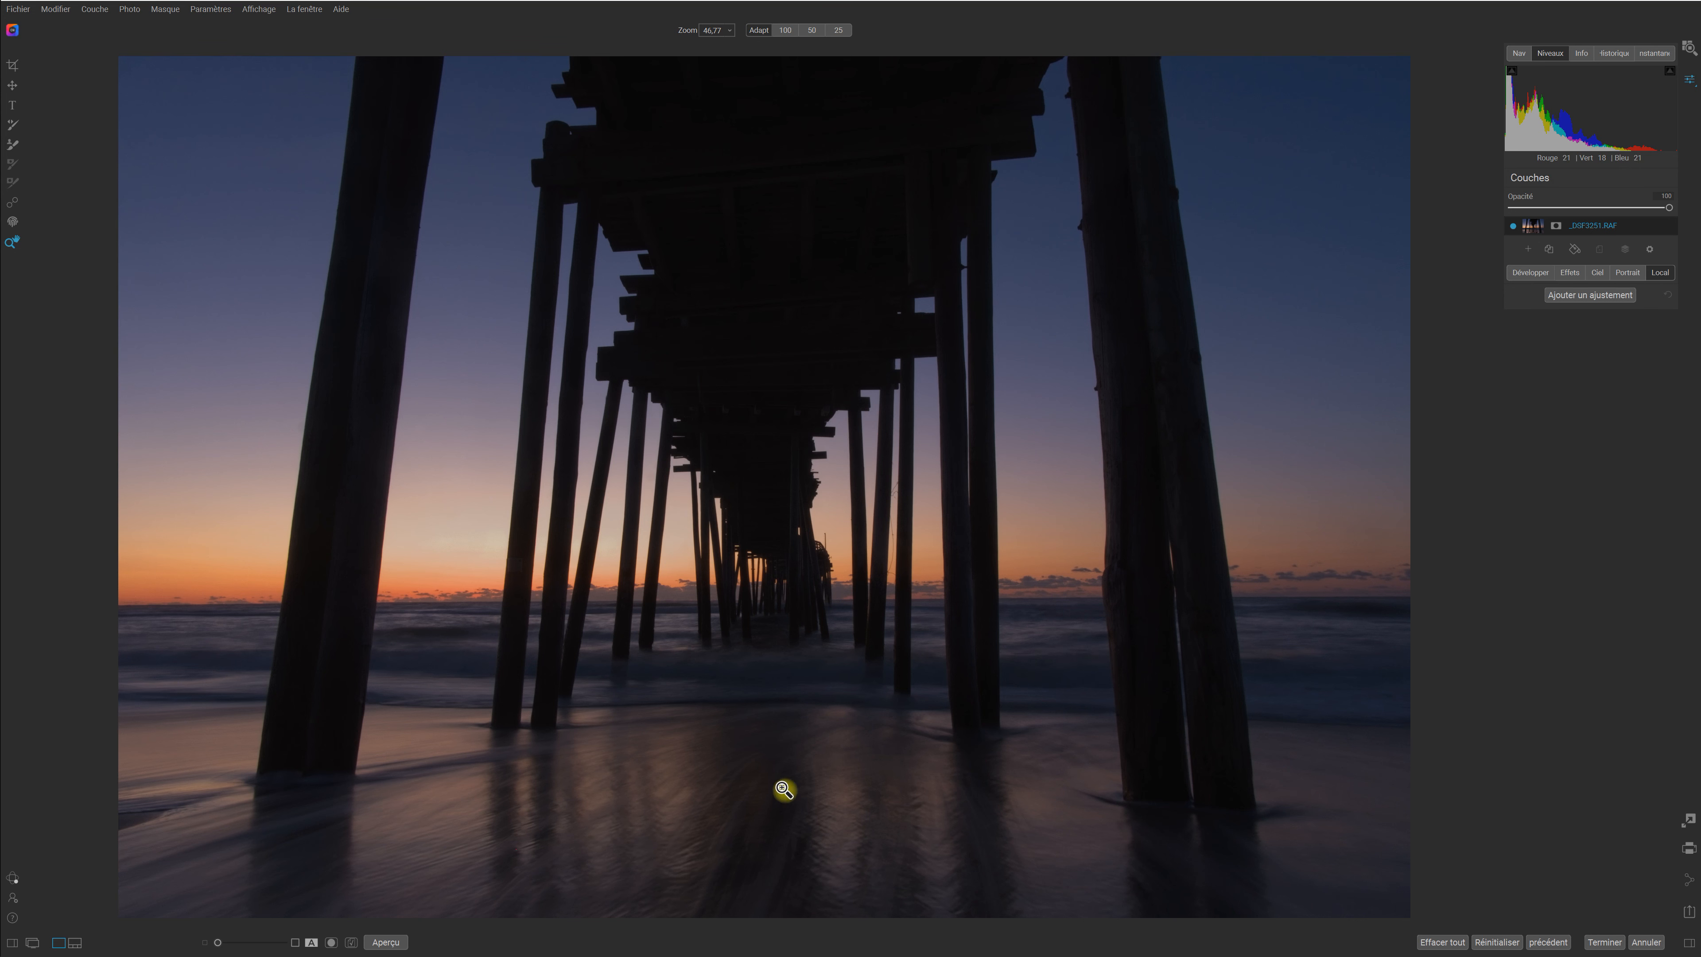
Add a local adjustment and place a Centre-shaped gradient mask over the wet sand in the foreground
click(1607, 299)
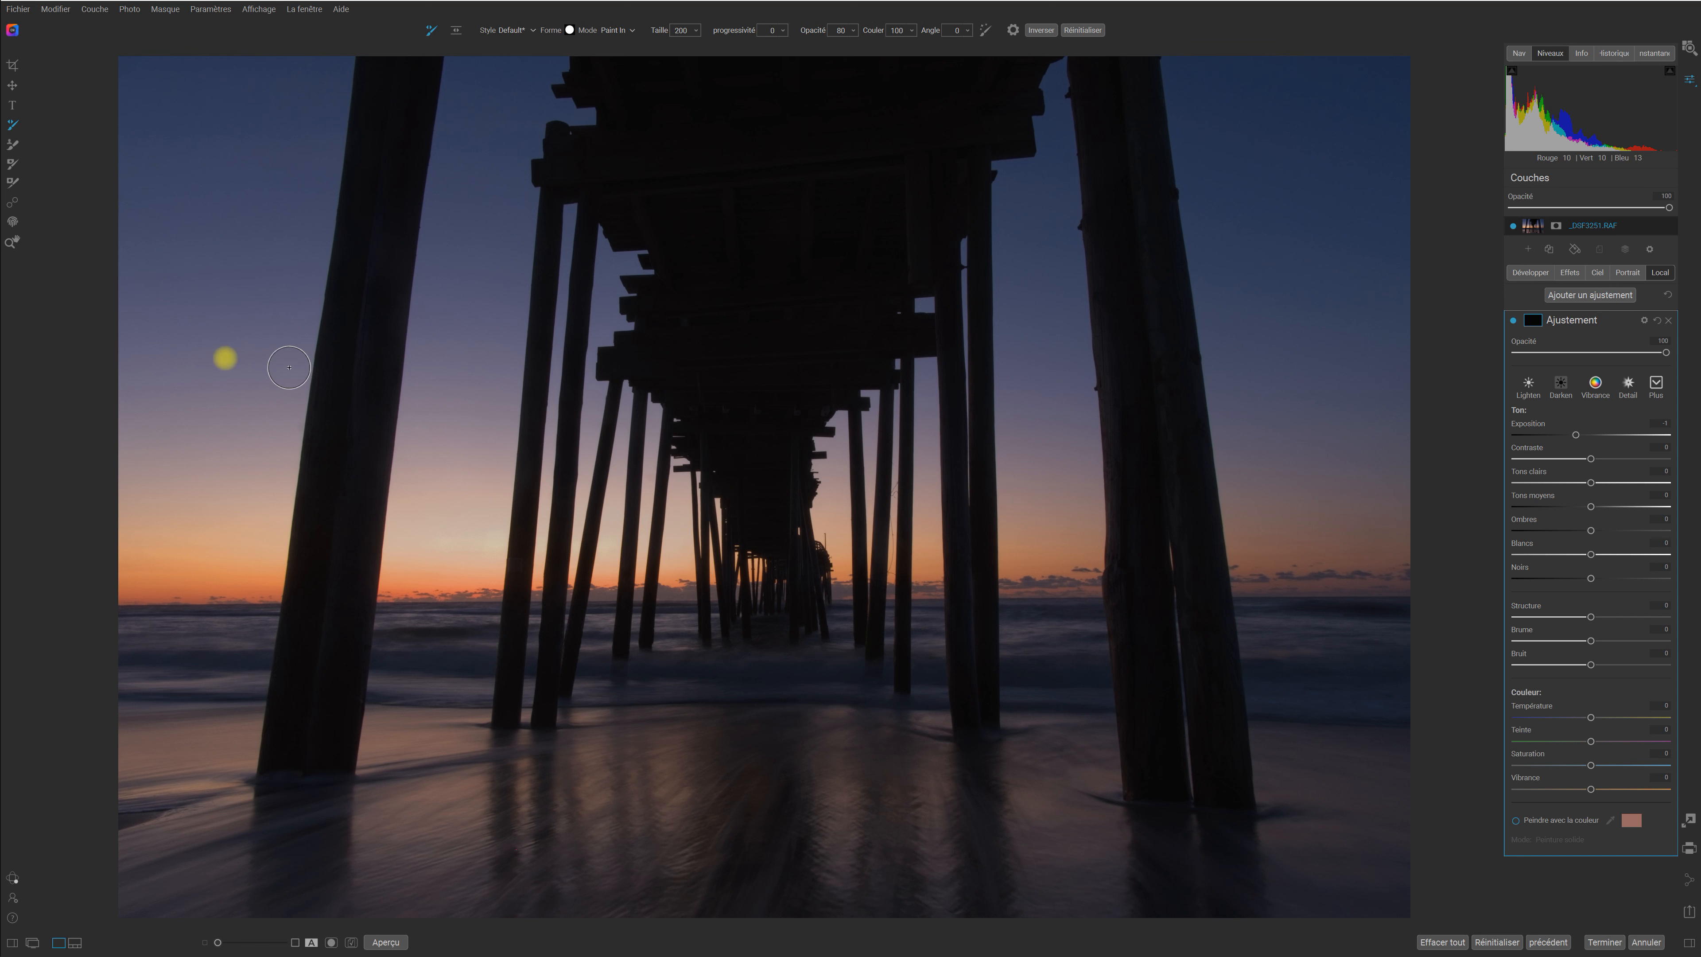
click(458, 31)
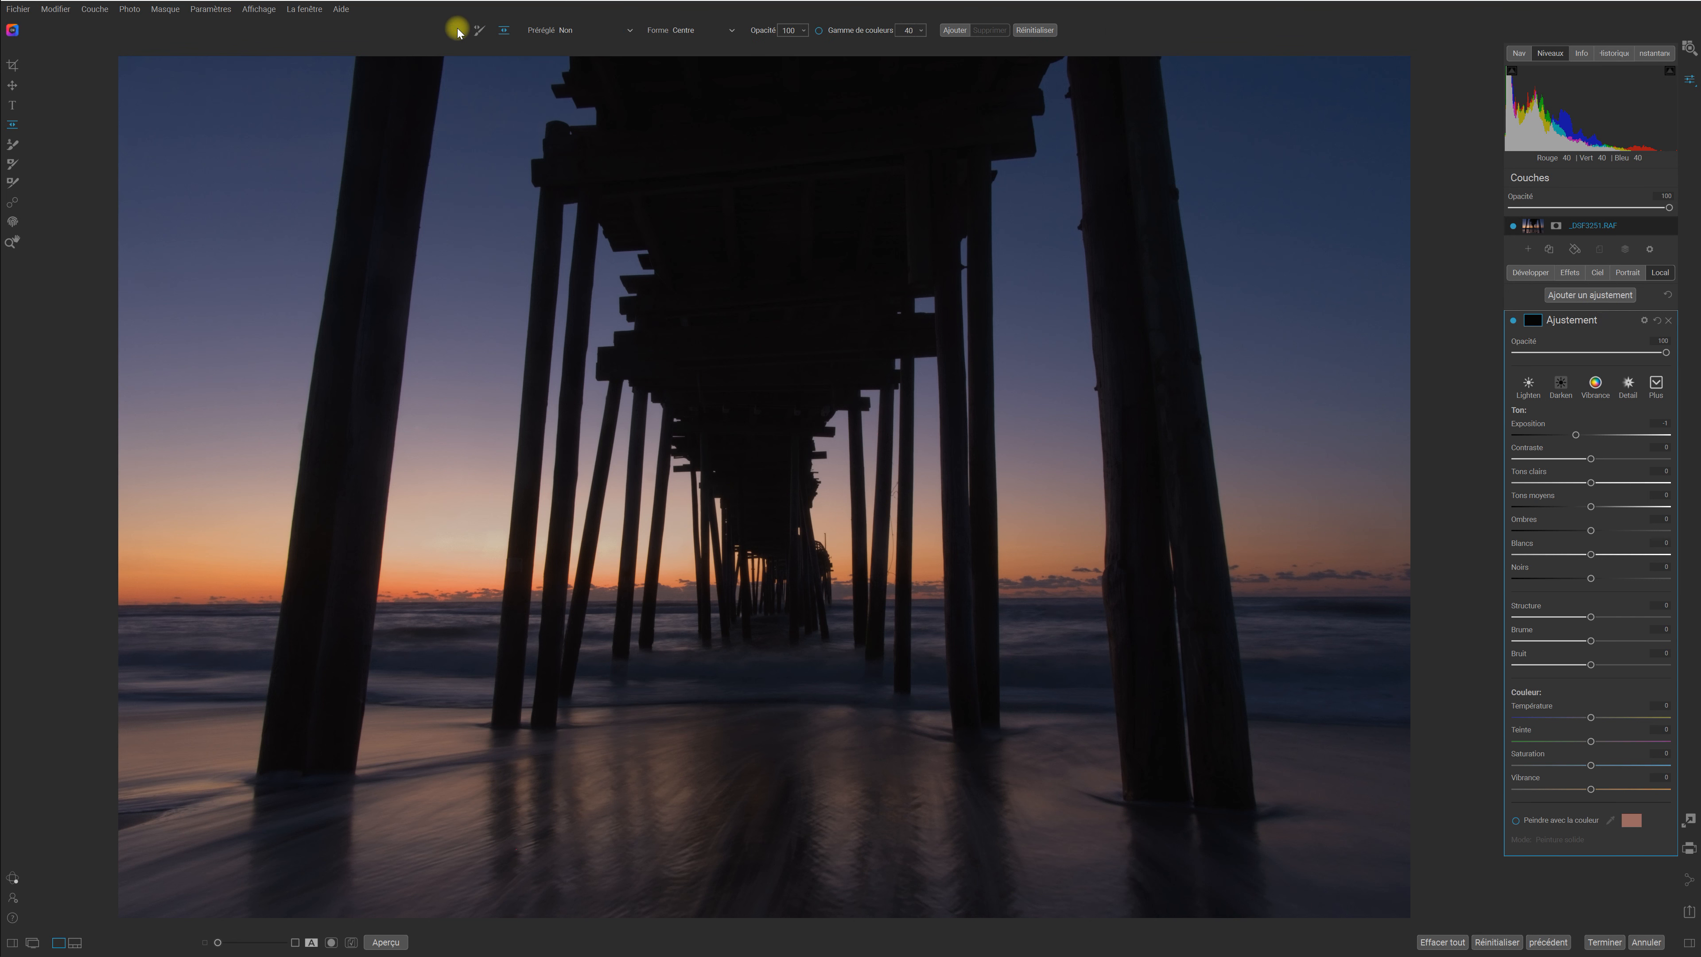
click(733, 32)
click(710, 42)
drag(727, 812, 773, 834)
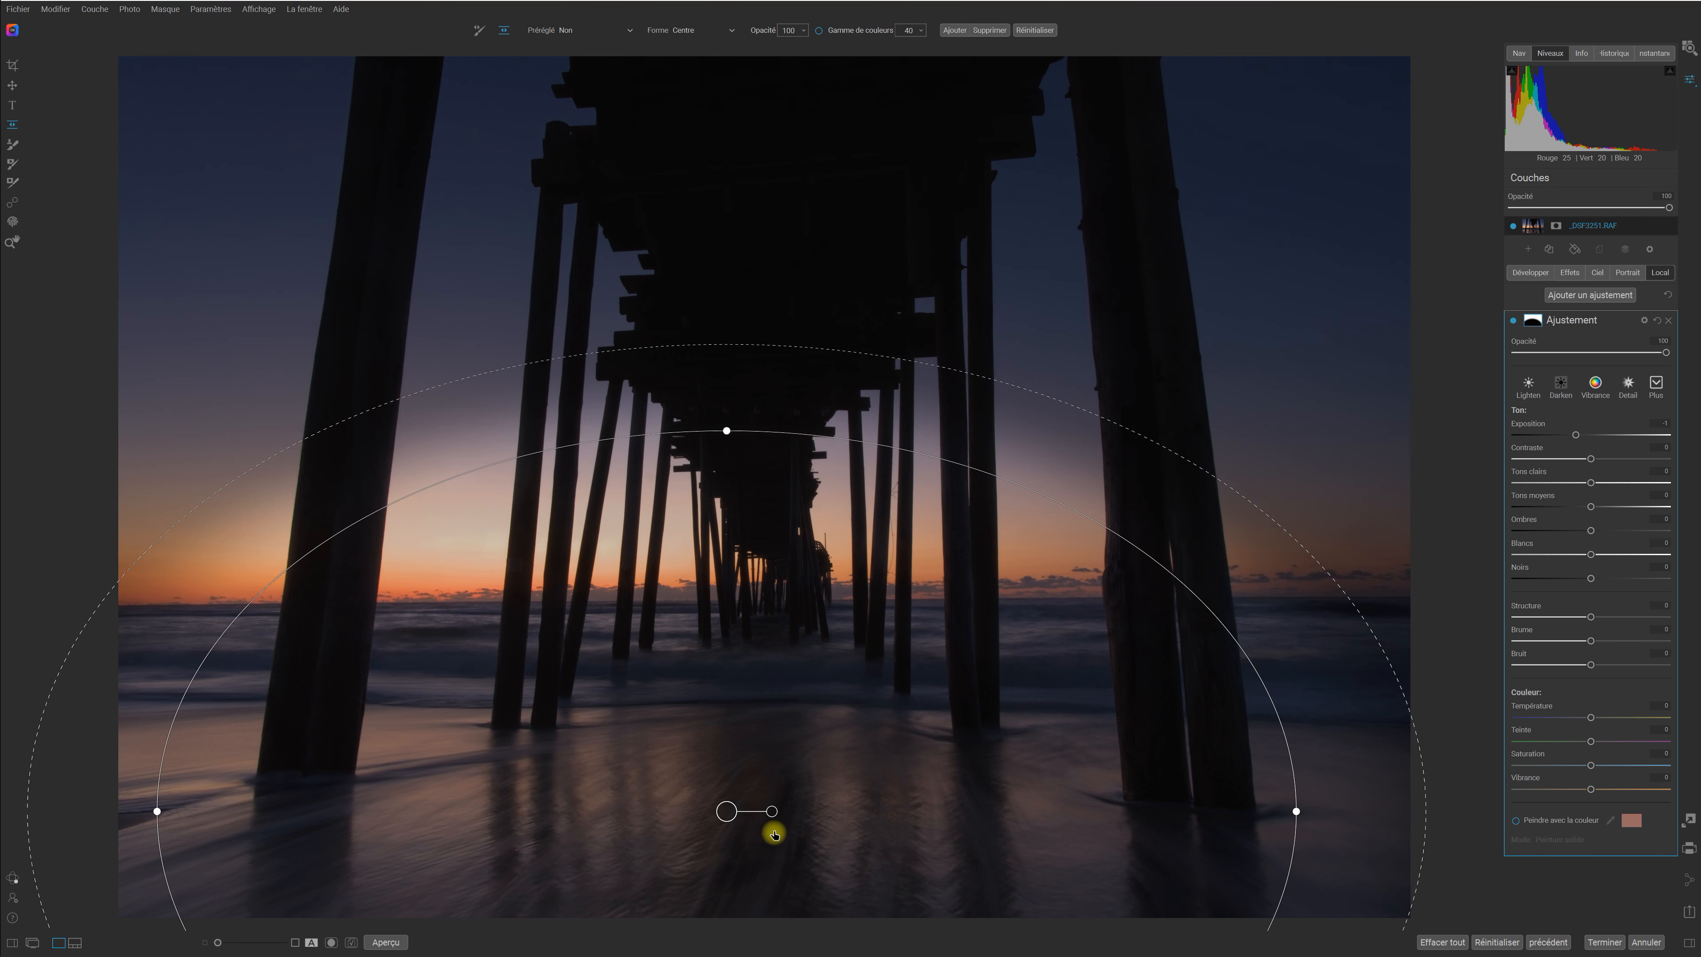
Flatten and narrow the mask ellipse to fit the foreground sand, and invert the adjustment's mask
drag(771, 454, 758, 692)
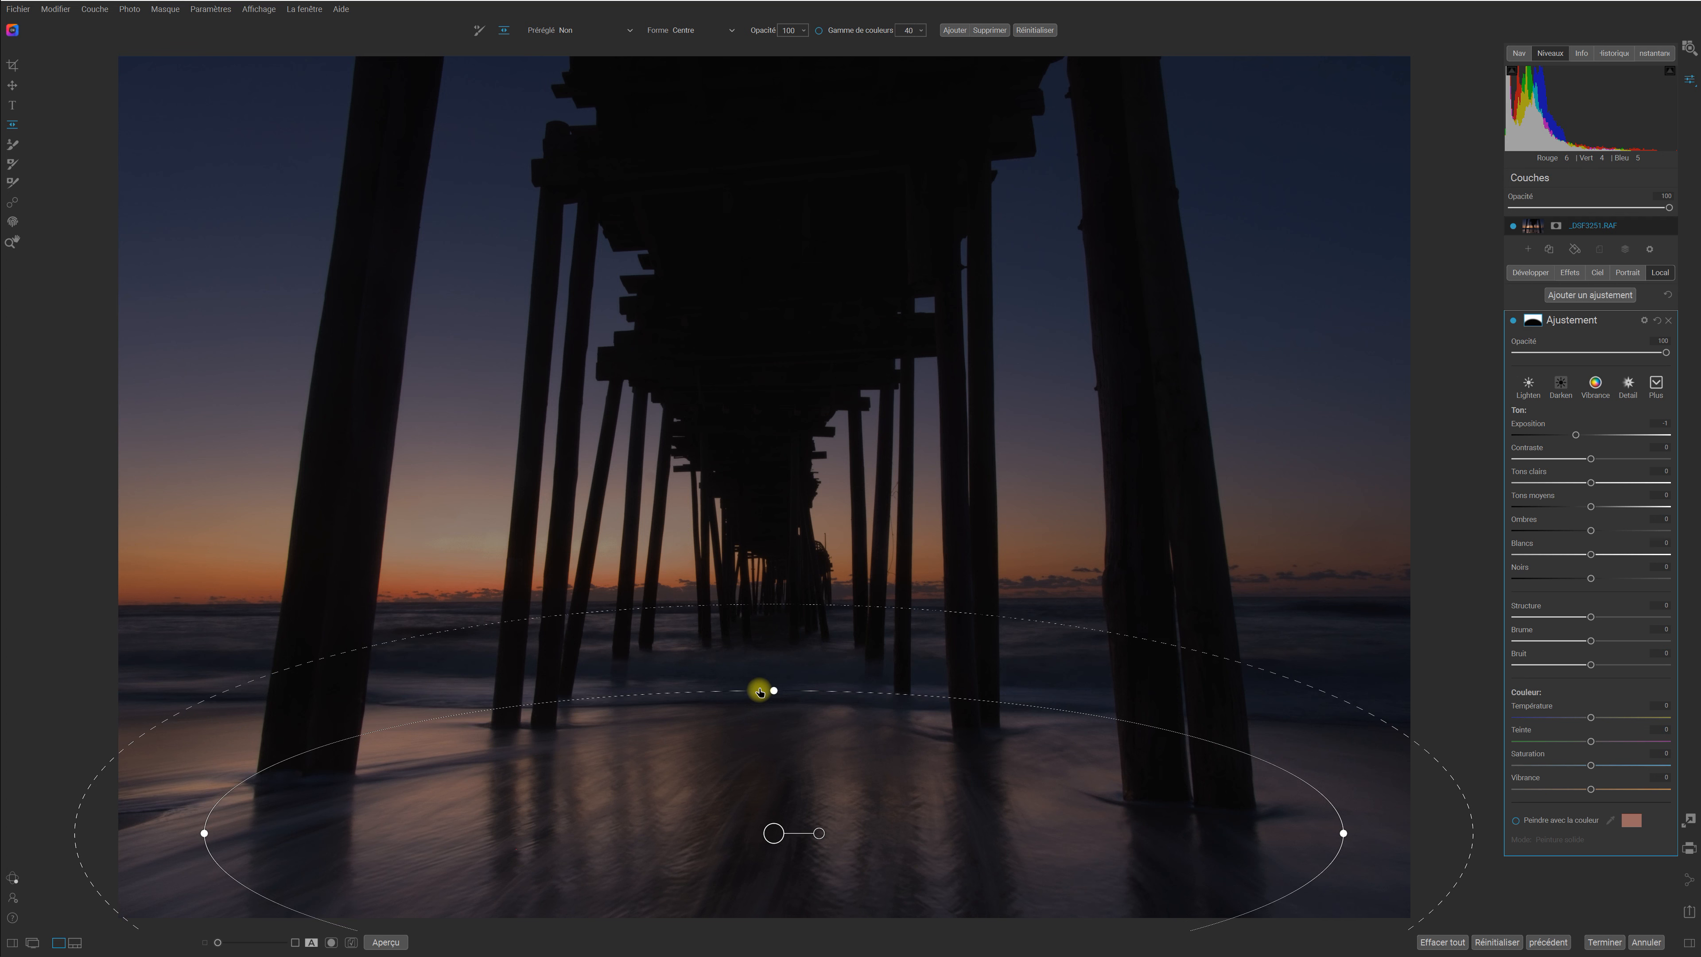
drag(1320, 839, 1250, 819)
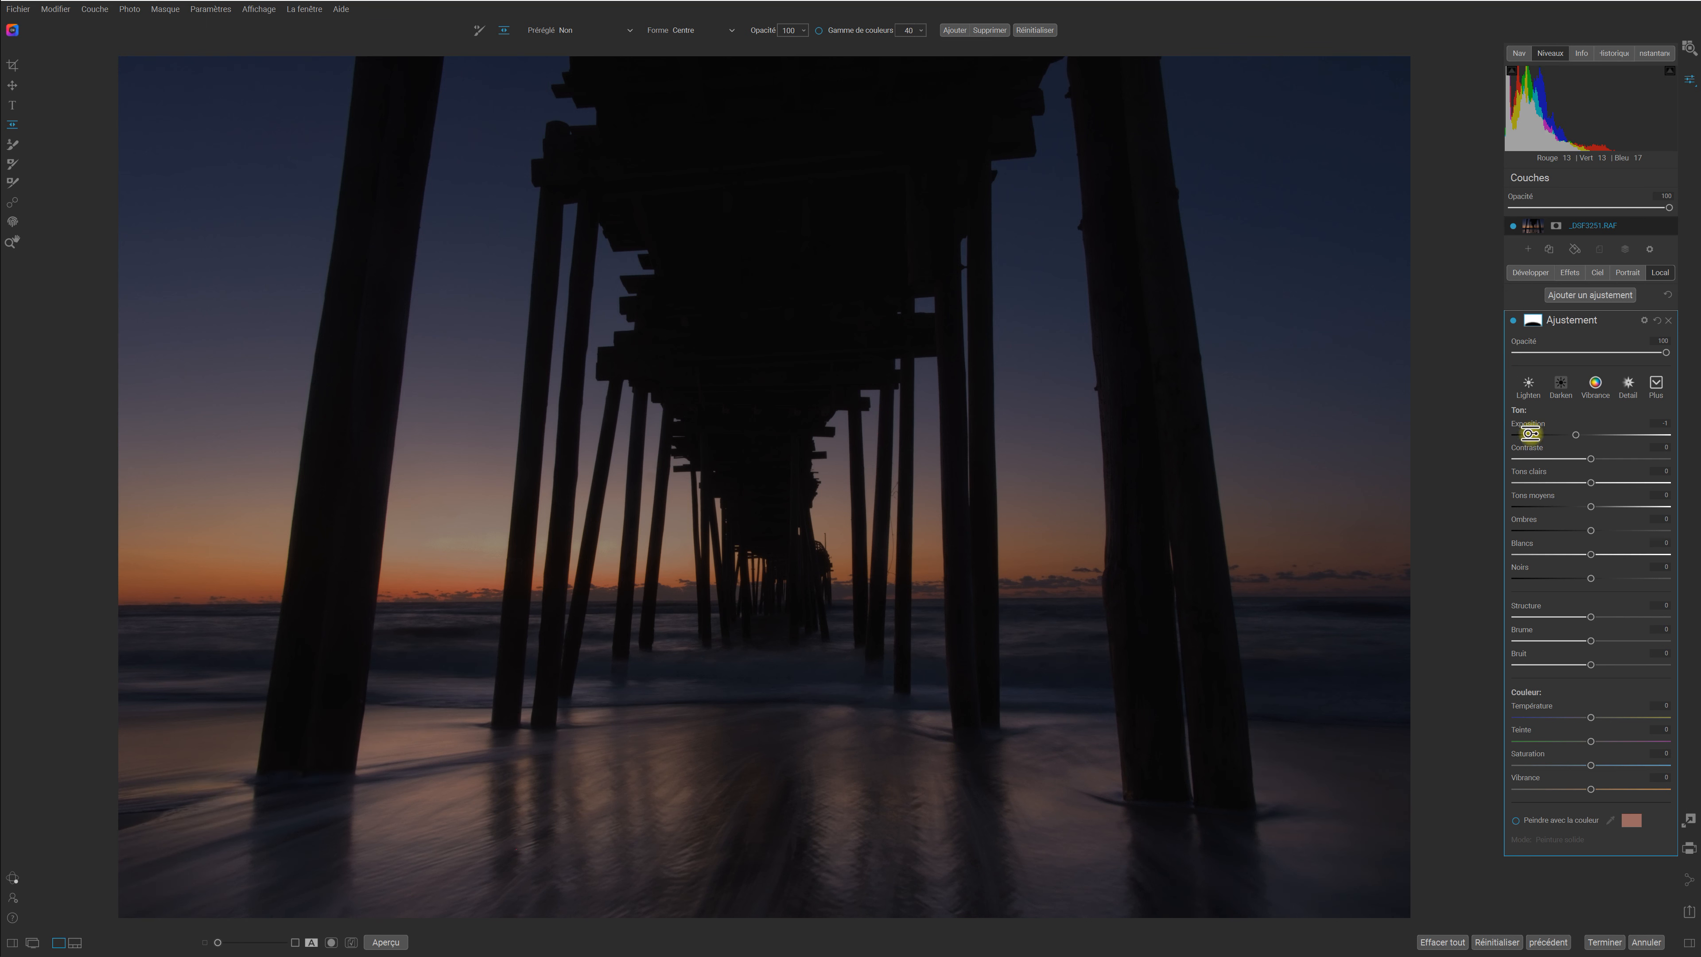
click(1535, 320)
click(1589, 385)
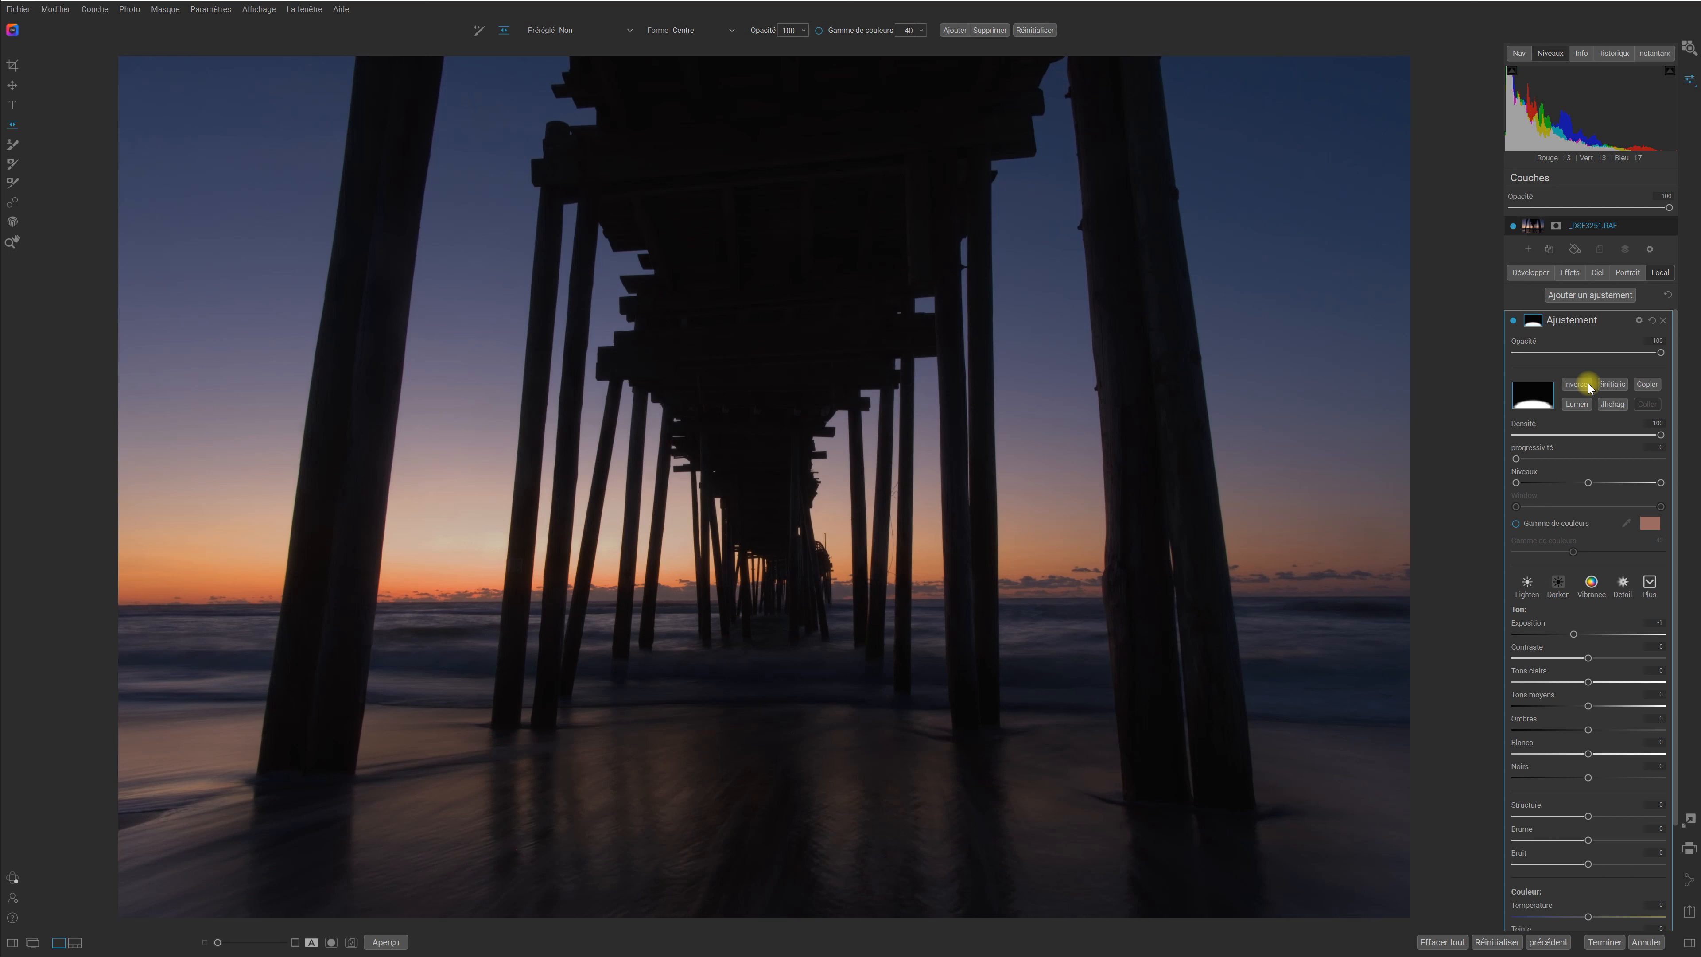
Brighten the masked foreground with exposure 0.7, highlights 19, shadows 13, whites 21 and structure 31, and raise its vibrance
drag(1576, 636, 1598, 638)
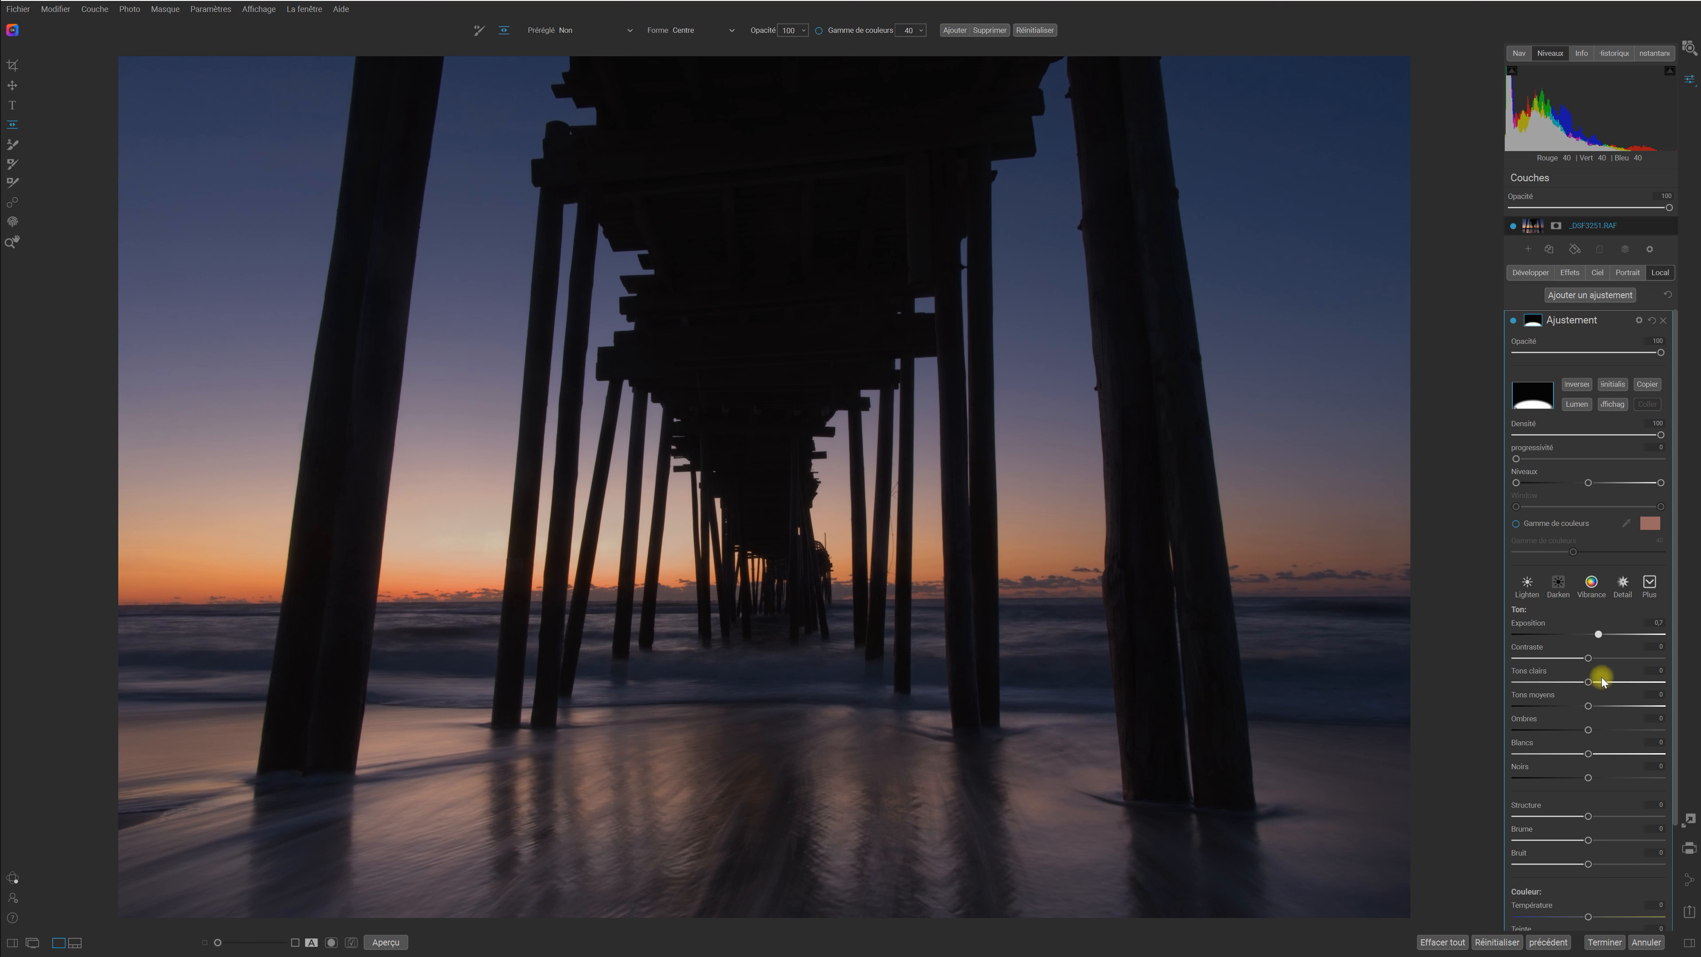
drag(1591, 681, 1604, 683)
mouse_move(1588, 754)
mouse_down()
mouse_move(1603, 754)
mouse_move(1598, 730)
mouse_up()
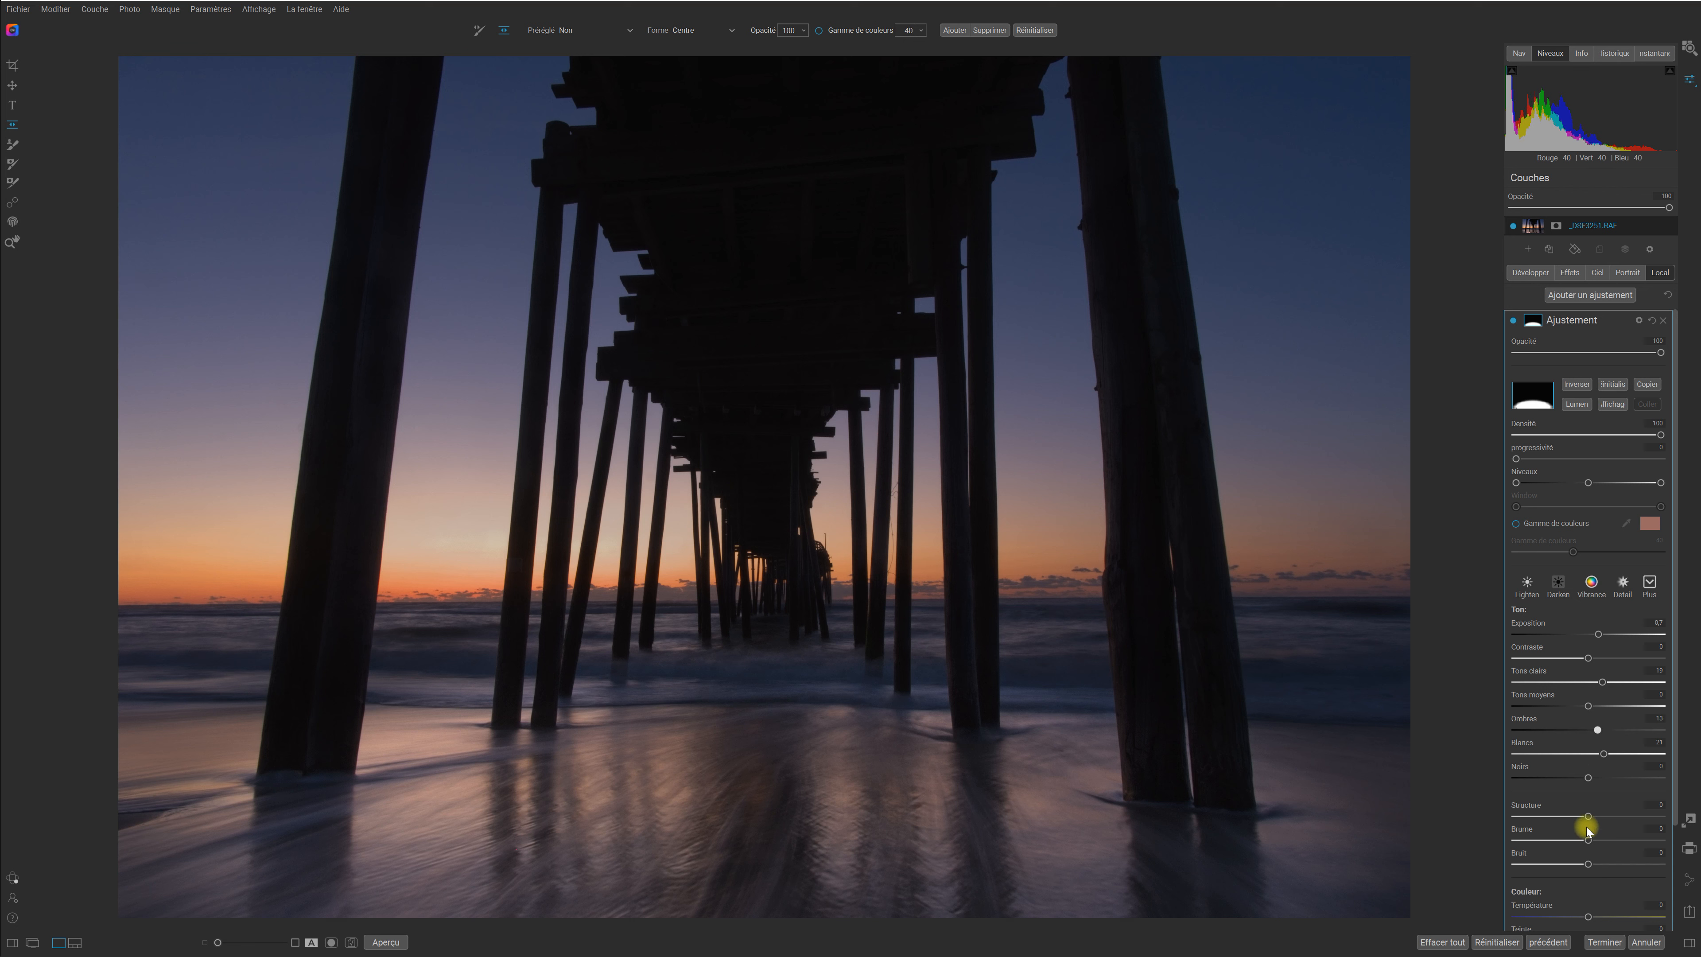
click(1601, 817)
drag(1602, 819, 1611, 818)
drag(1675, 739, 1657, 835)
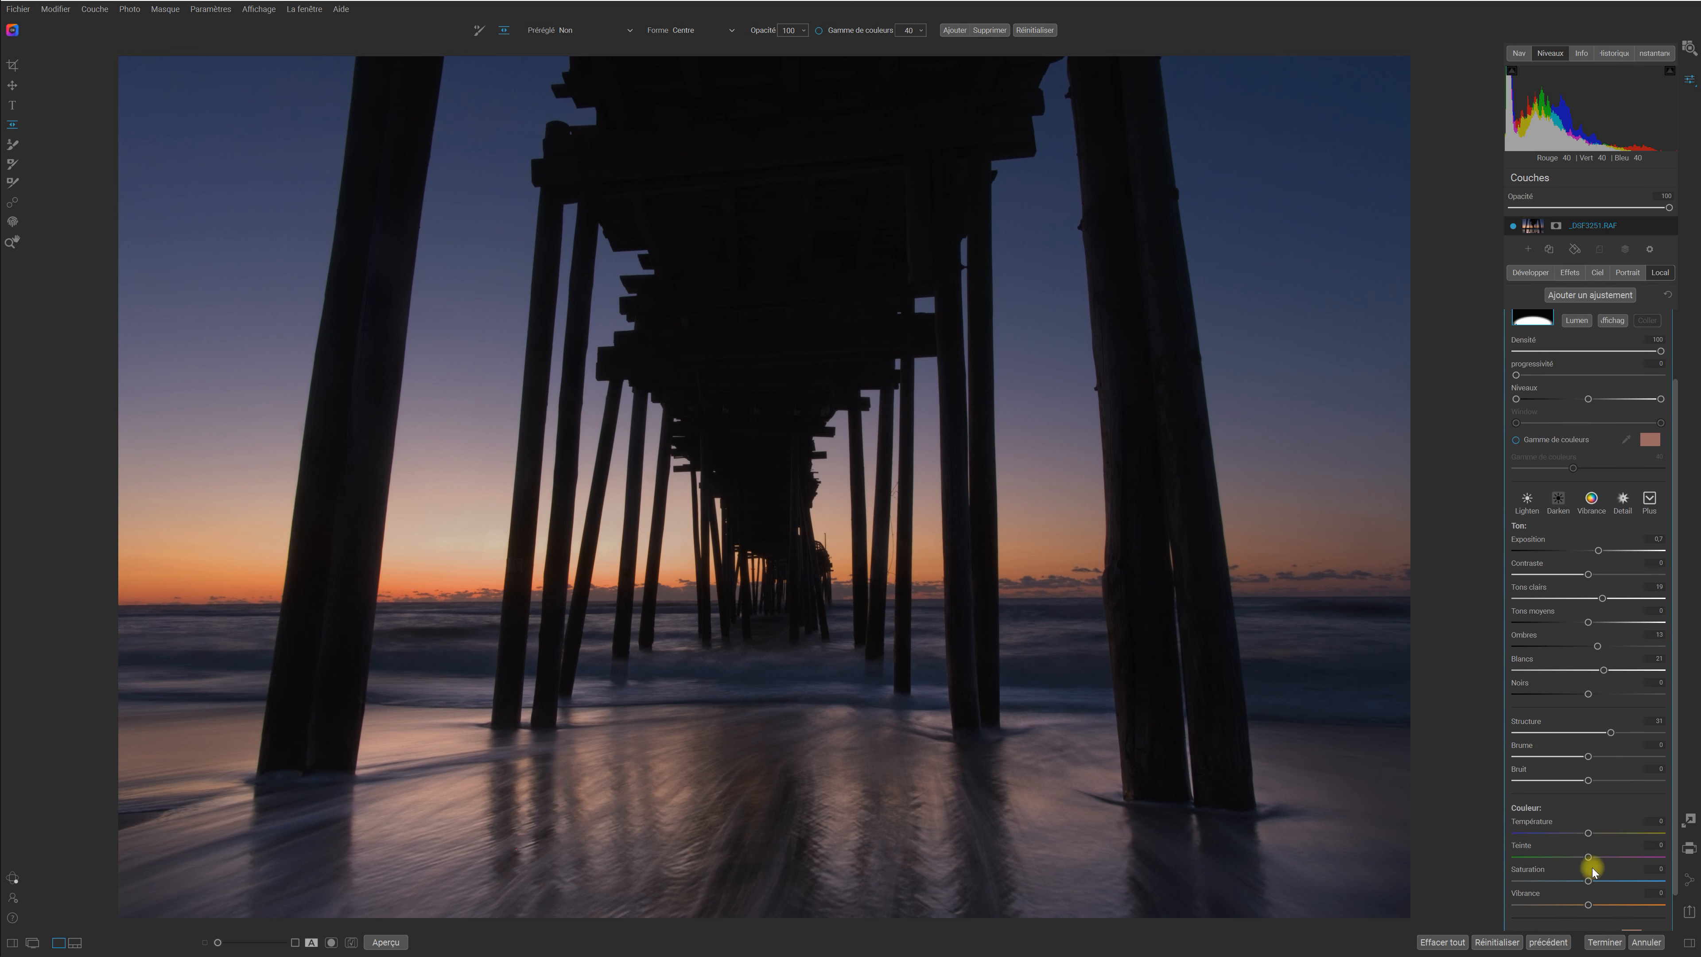
drag(1590, 906, 1602, 906)
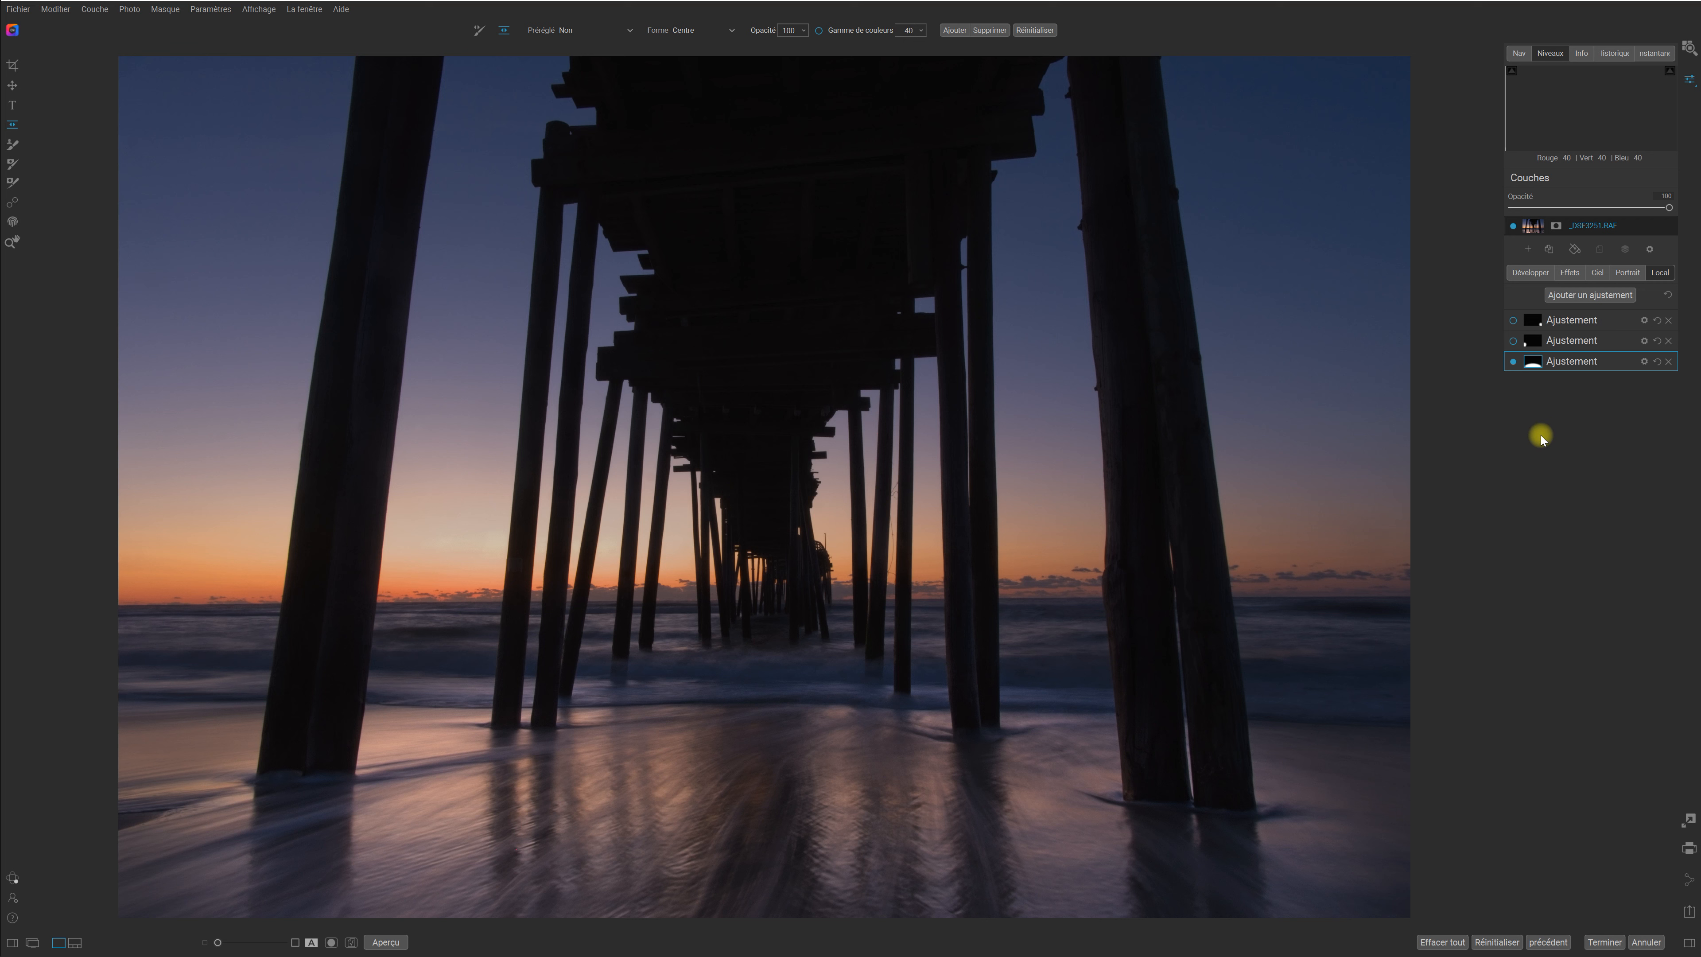
Turn on the two disabled local adjustments above the foreground adjustment
click(1512, 340)
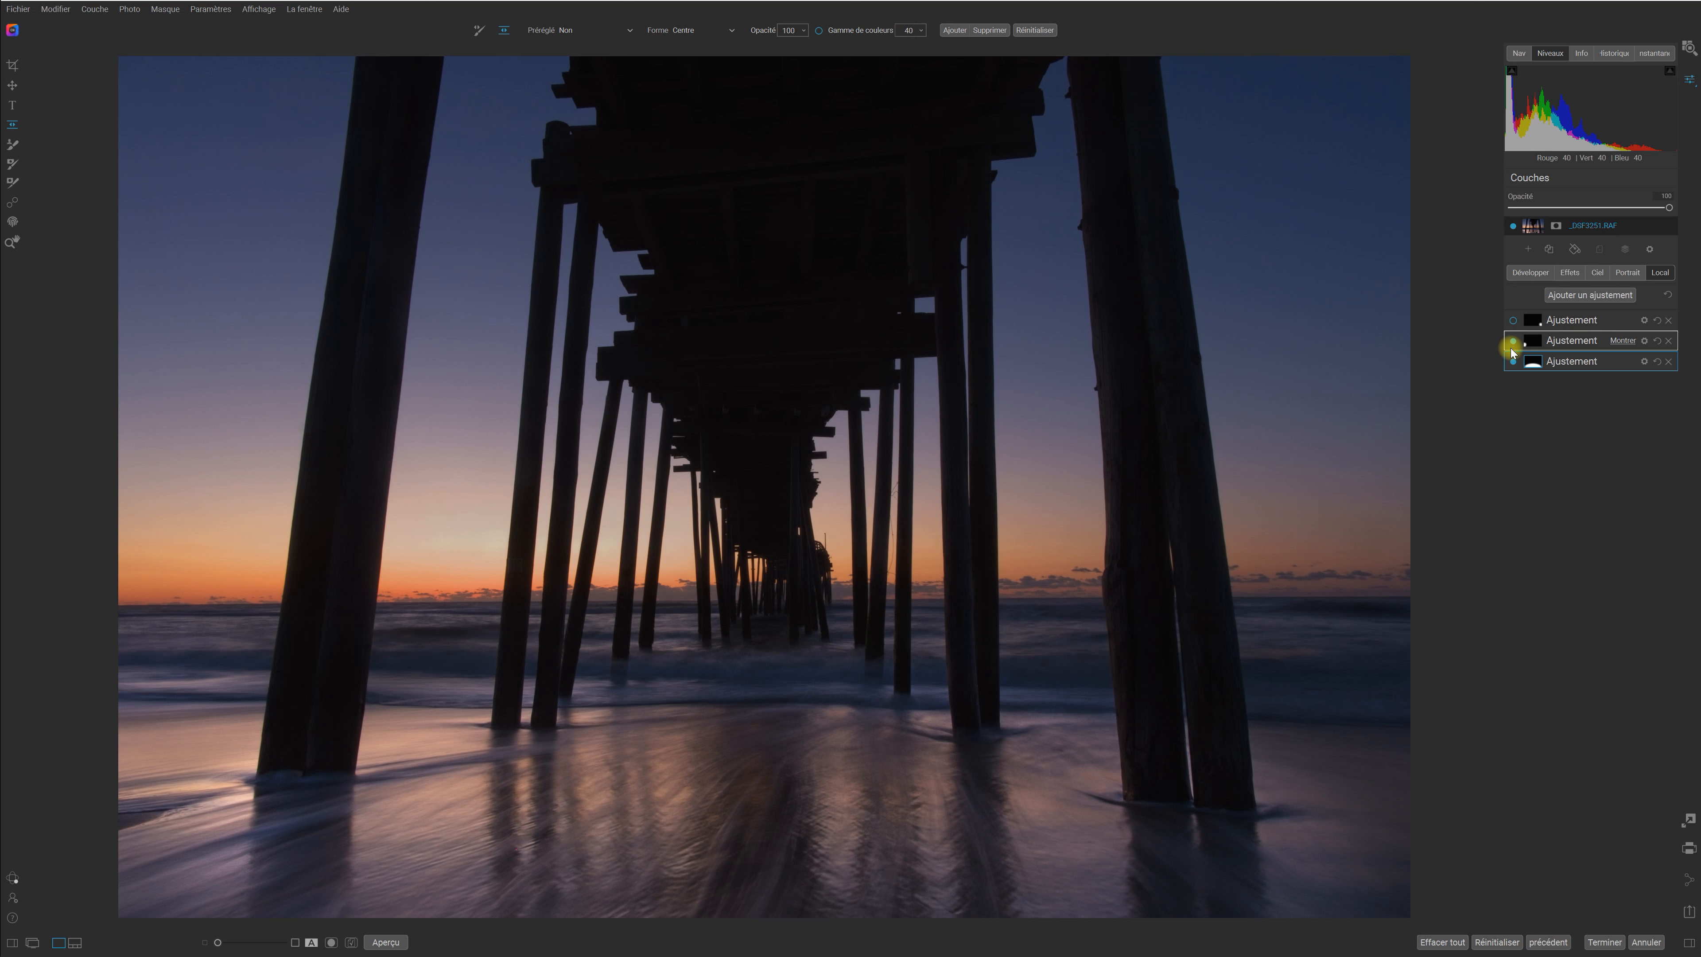
click(1513, 320)
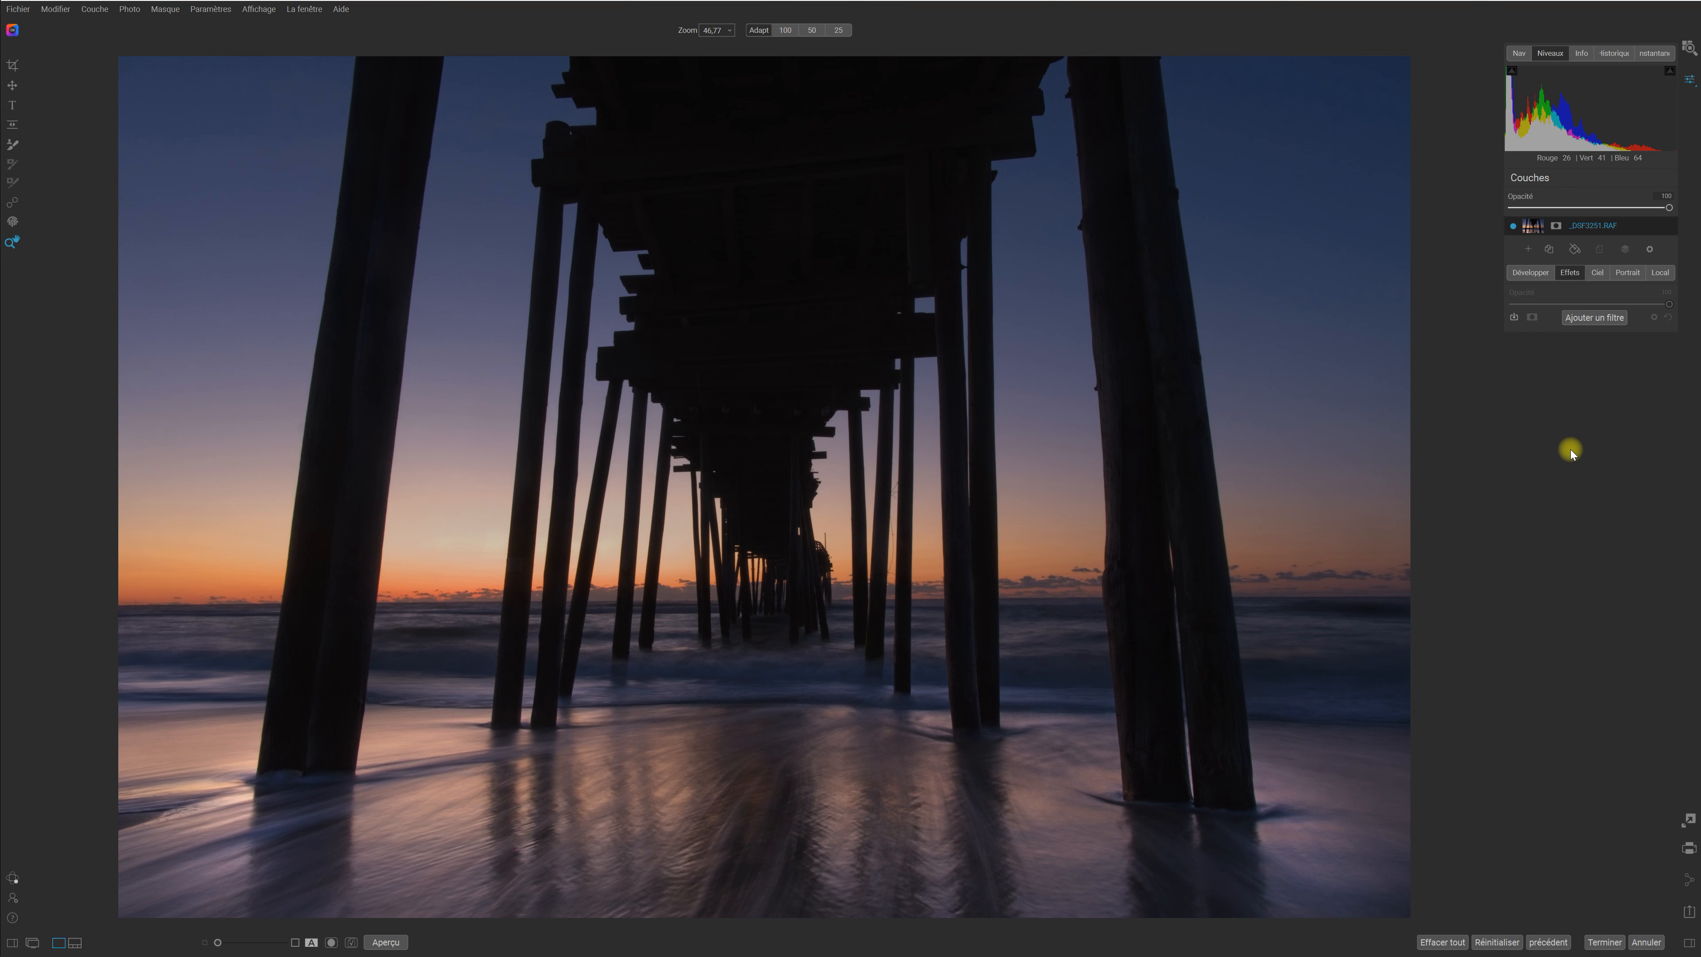
Add a dynamic contrast filter with the Natural style and collapse its settings
click(1598, 318)
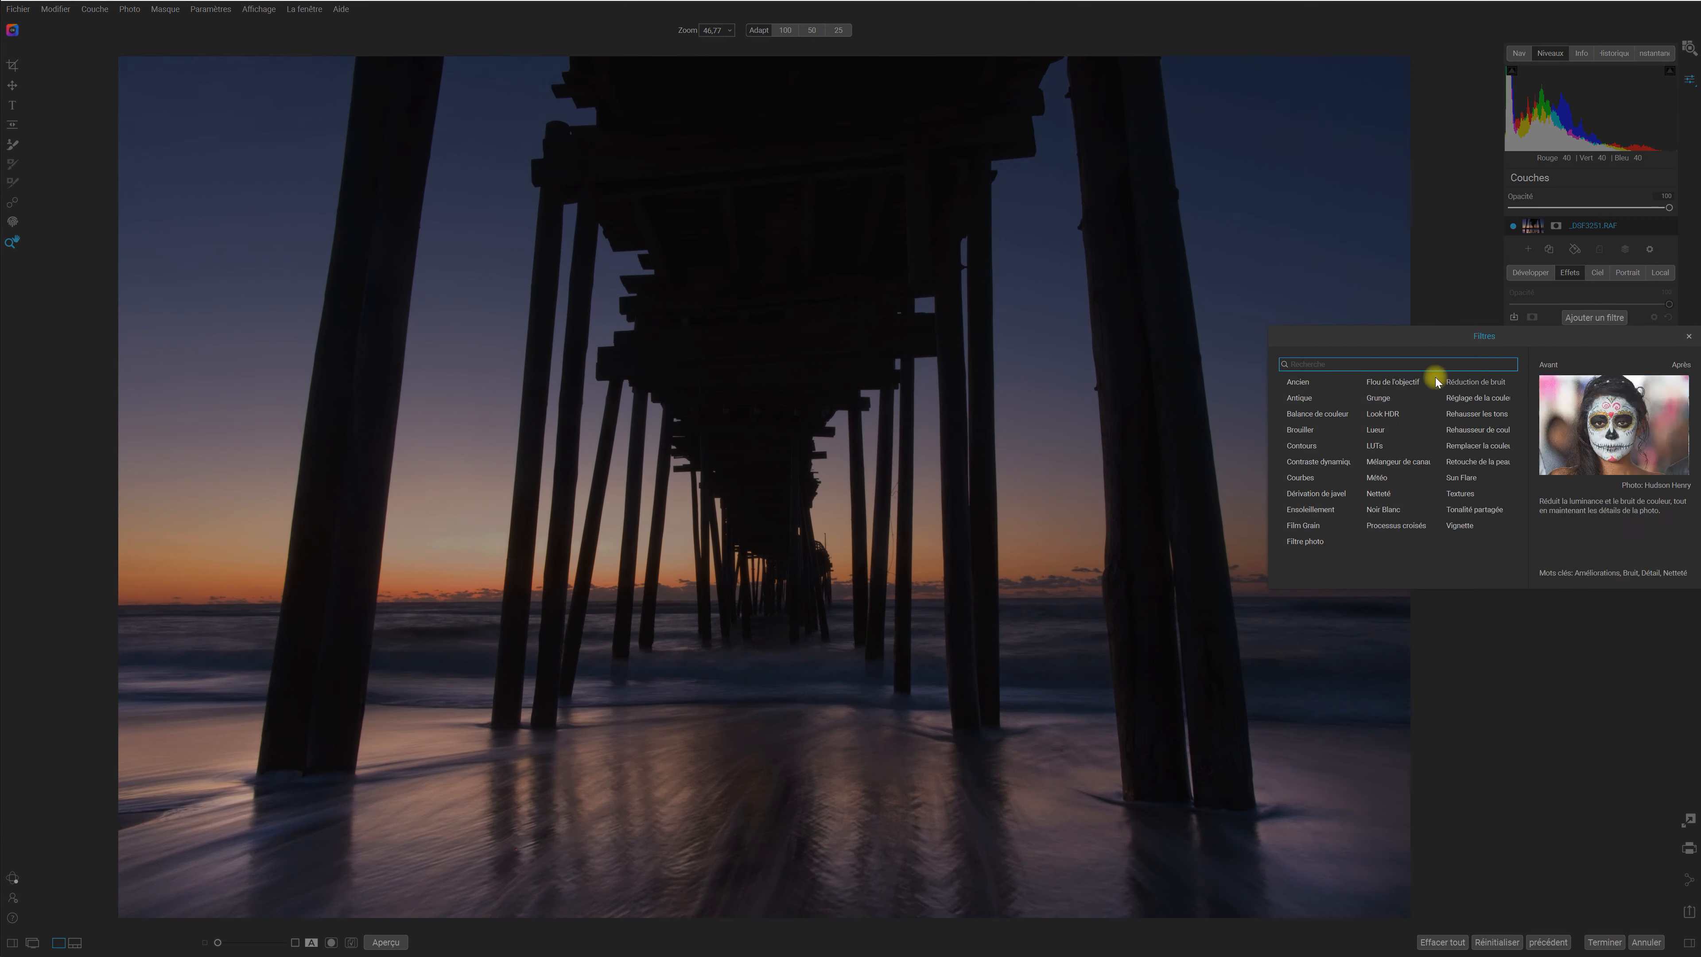
click(1315, 462)
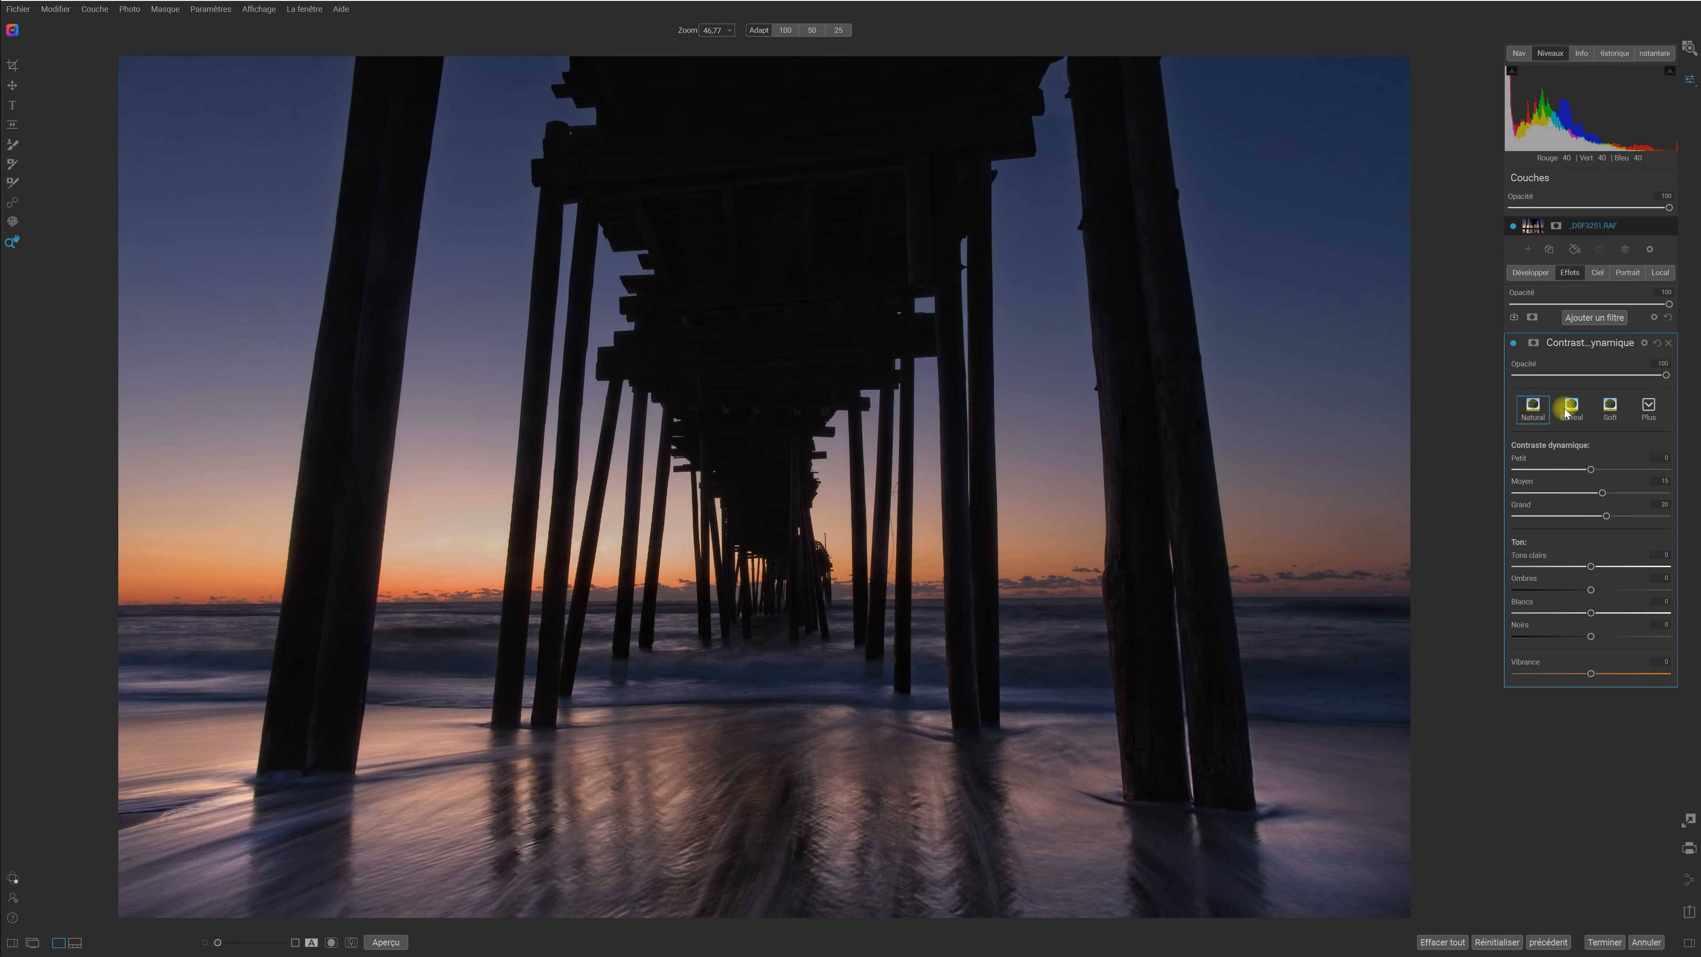
click(1533, 410)
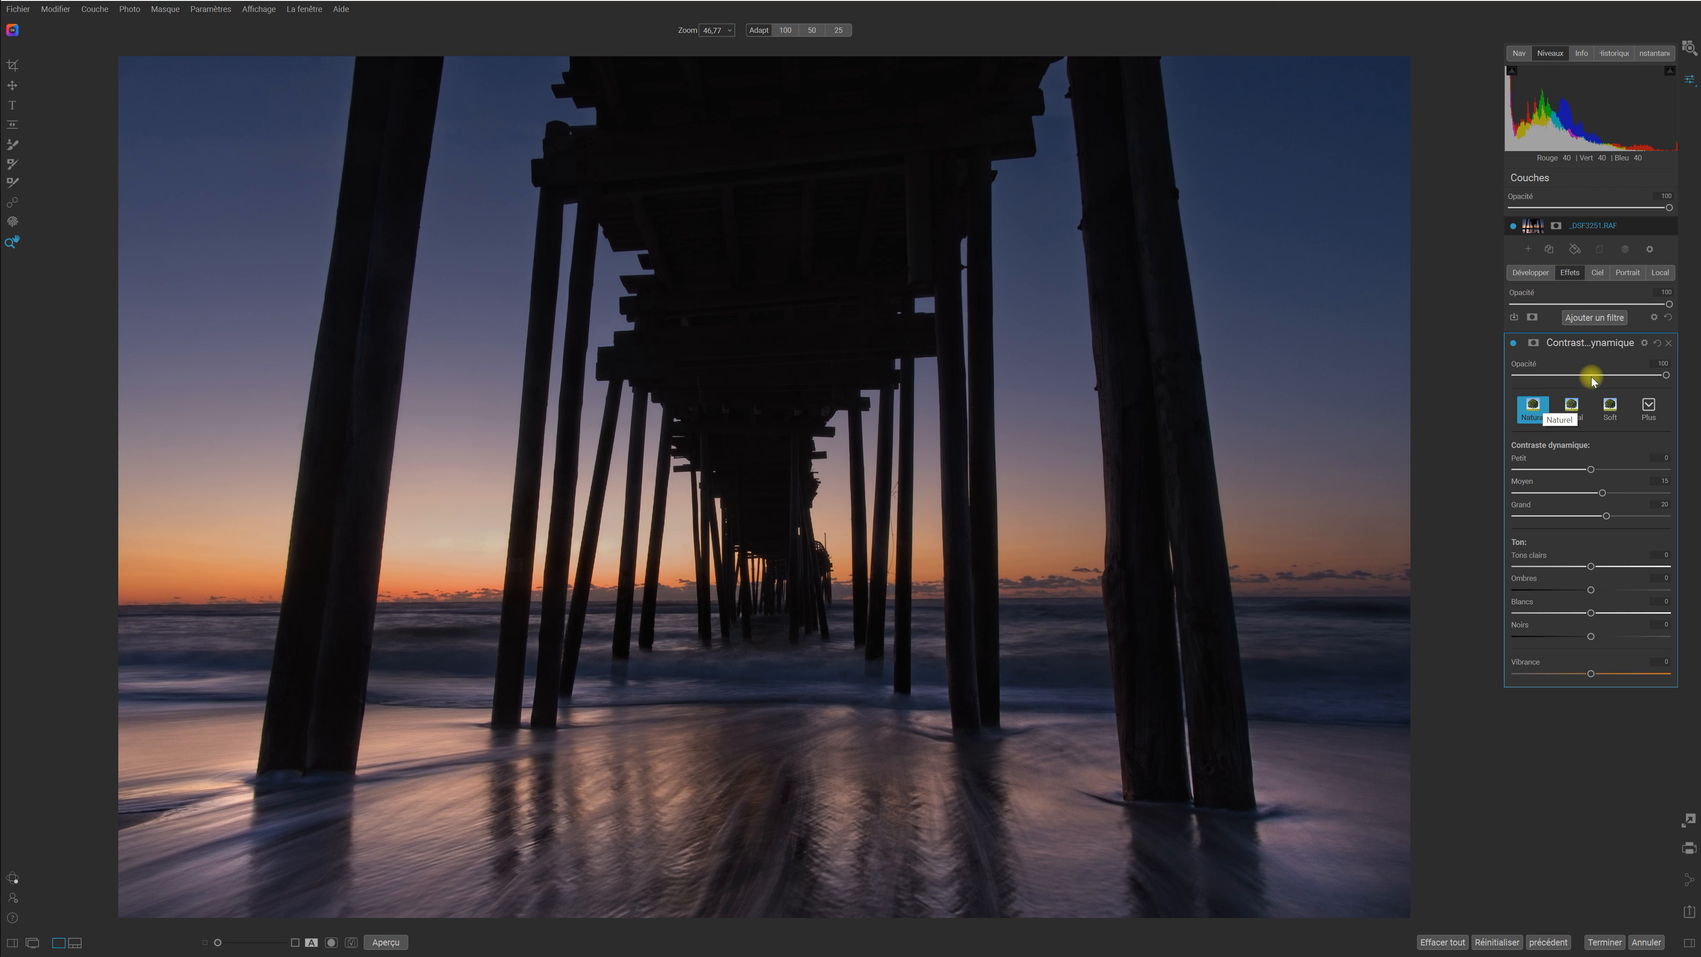
click(1597, 344)
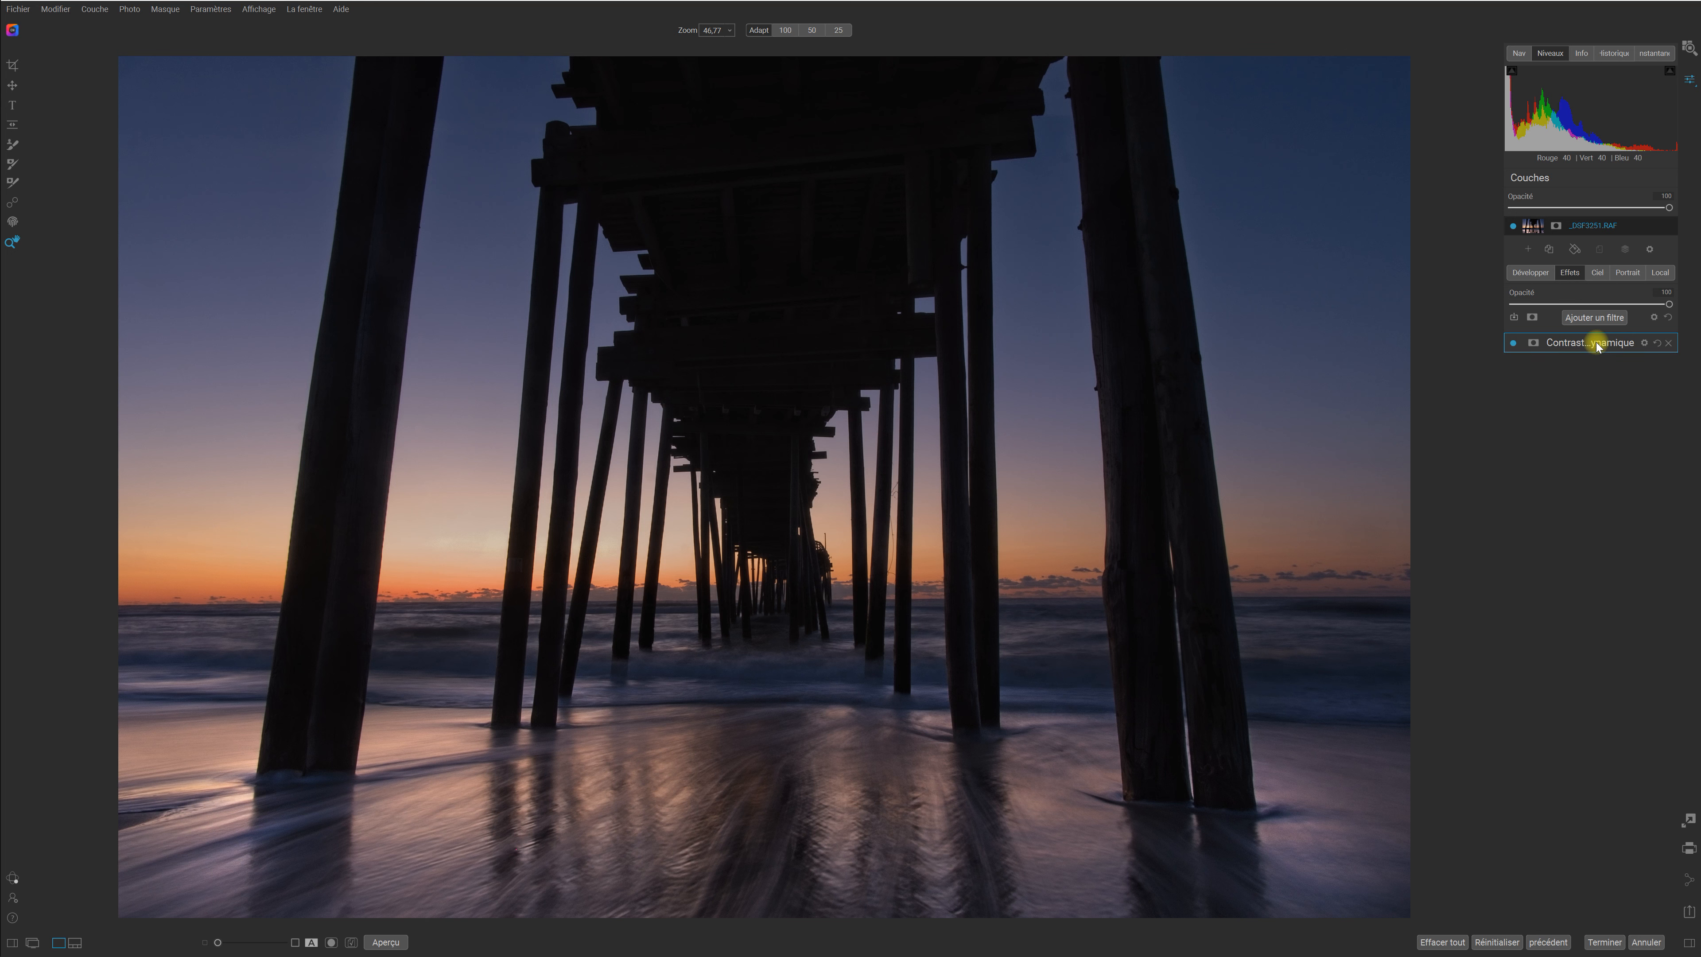
Add a glow filter (Lueur) with the Diffuse Glow style and reduce its opacity to about 80
click(1600, 318)
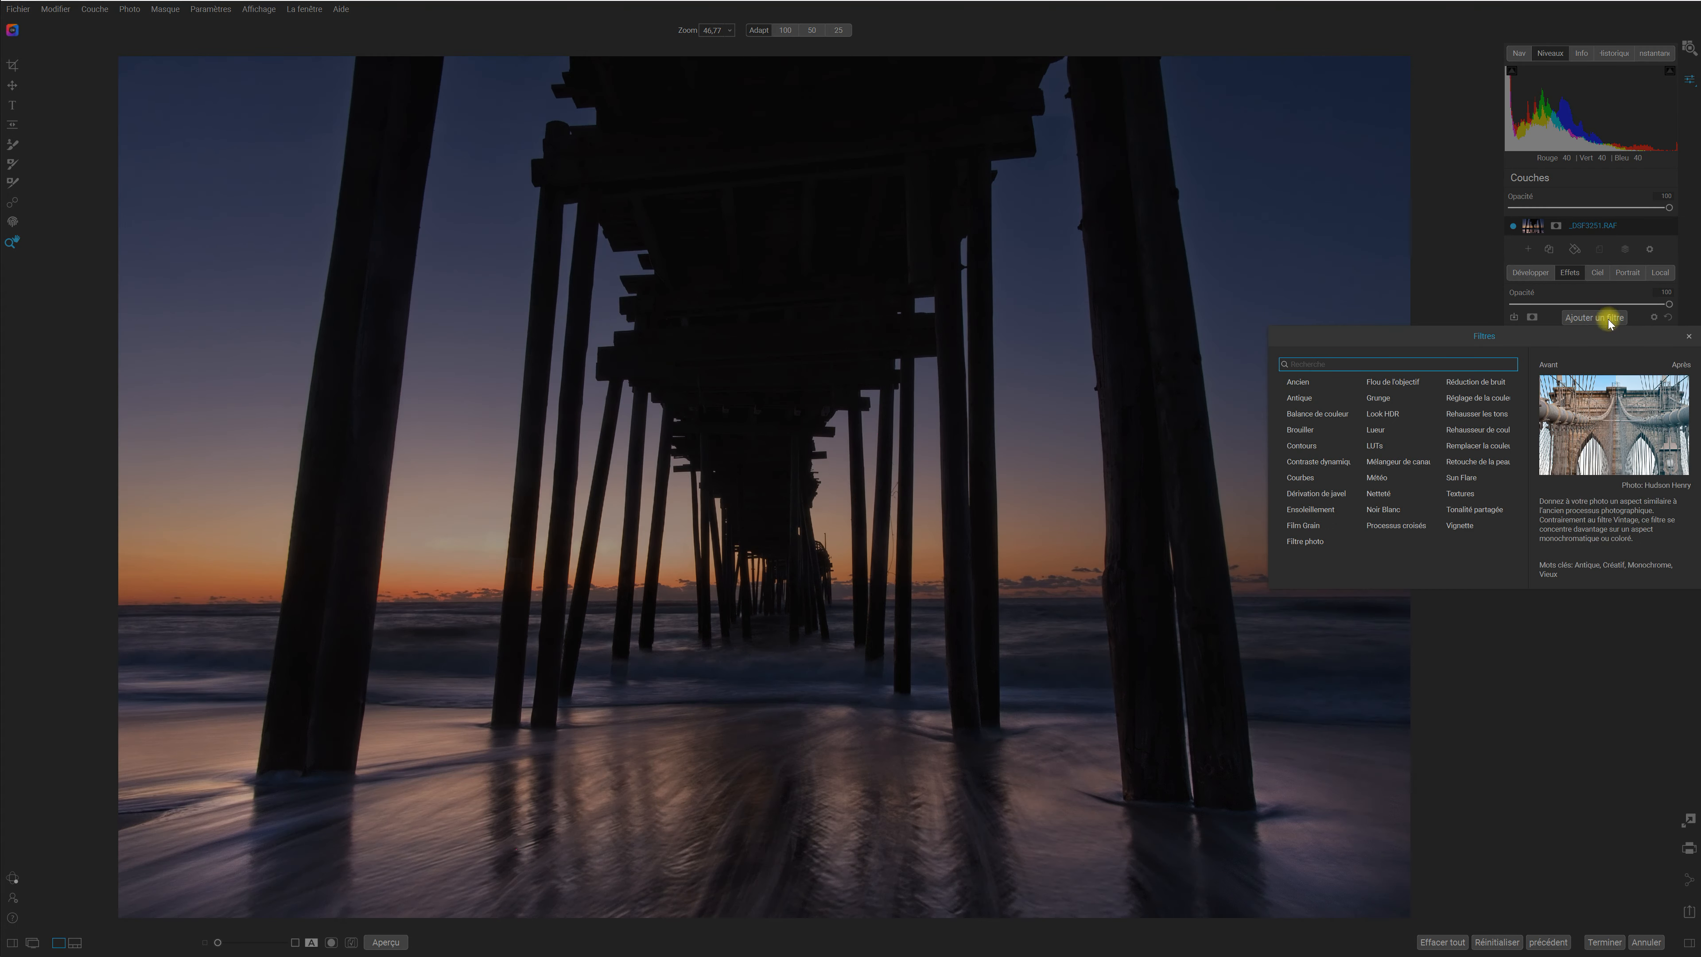
double_click(1375, 430)
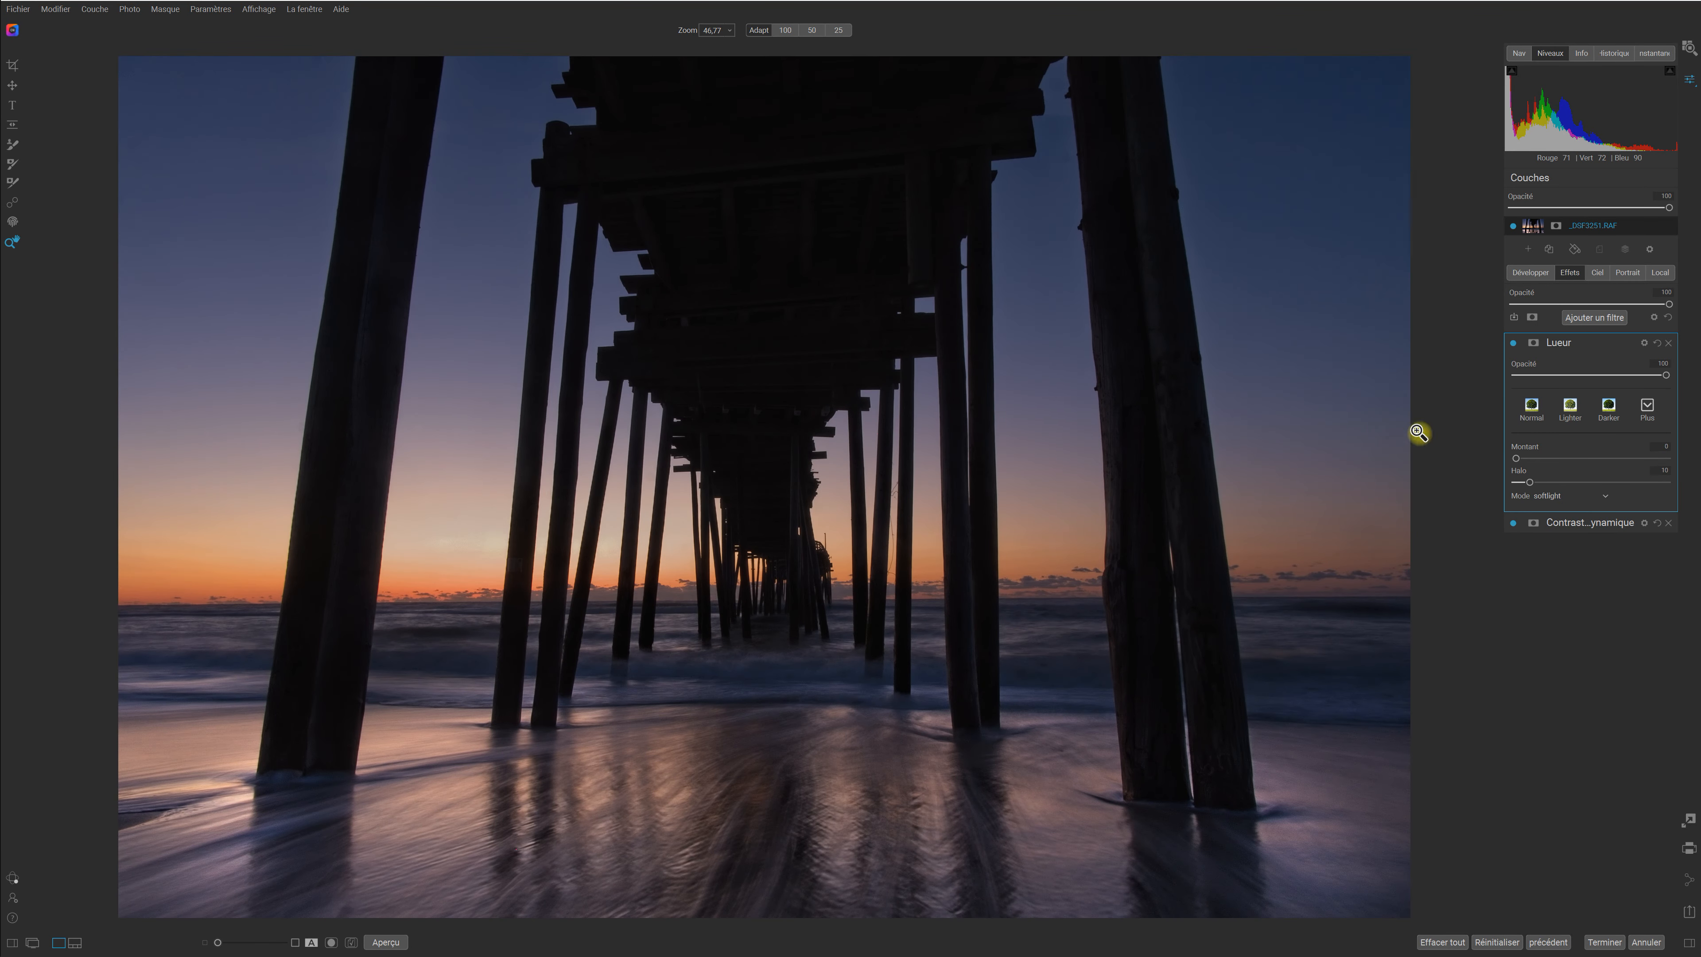
click(1647, 406)
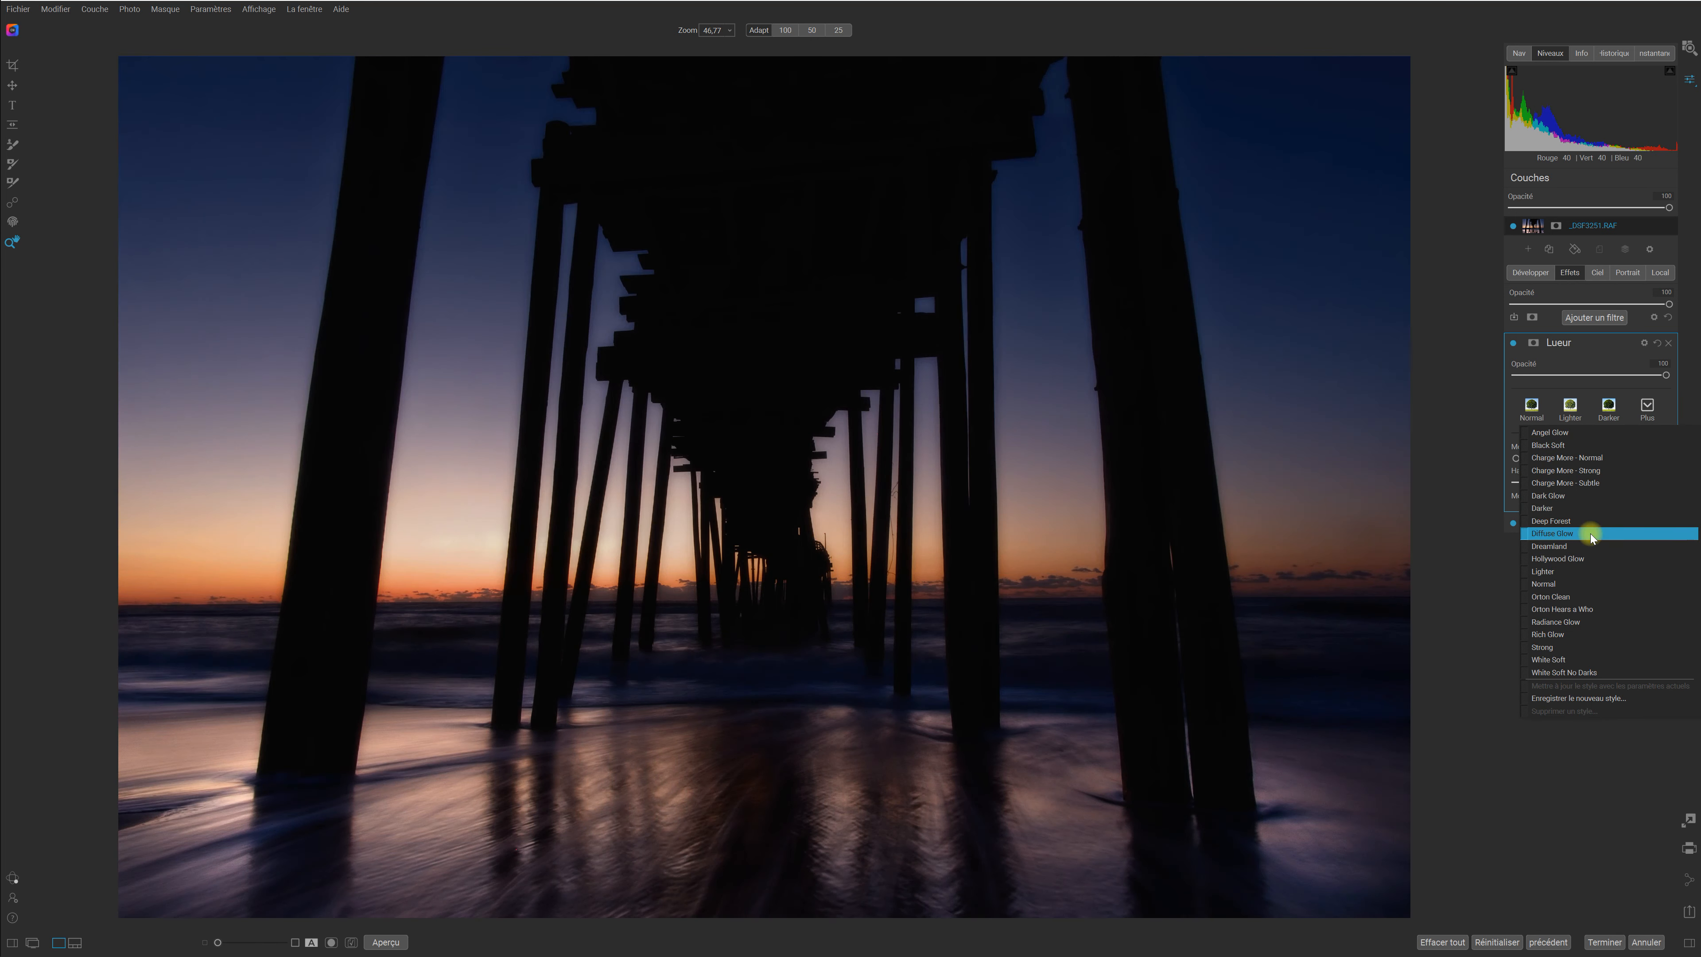
click(1591, 534)
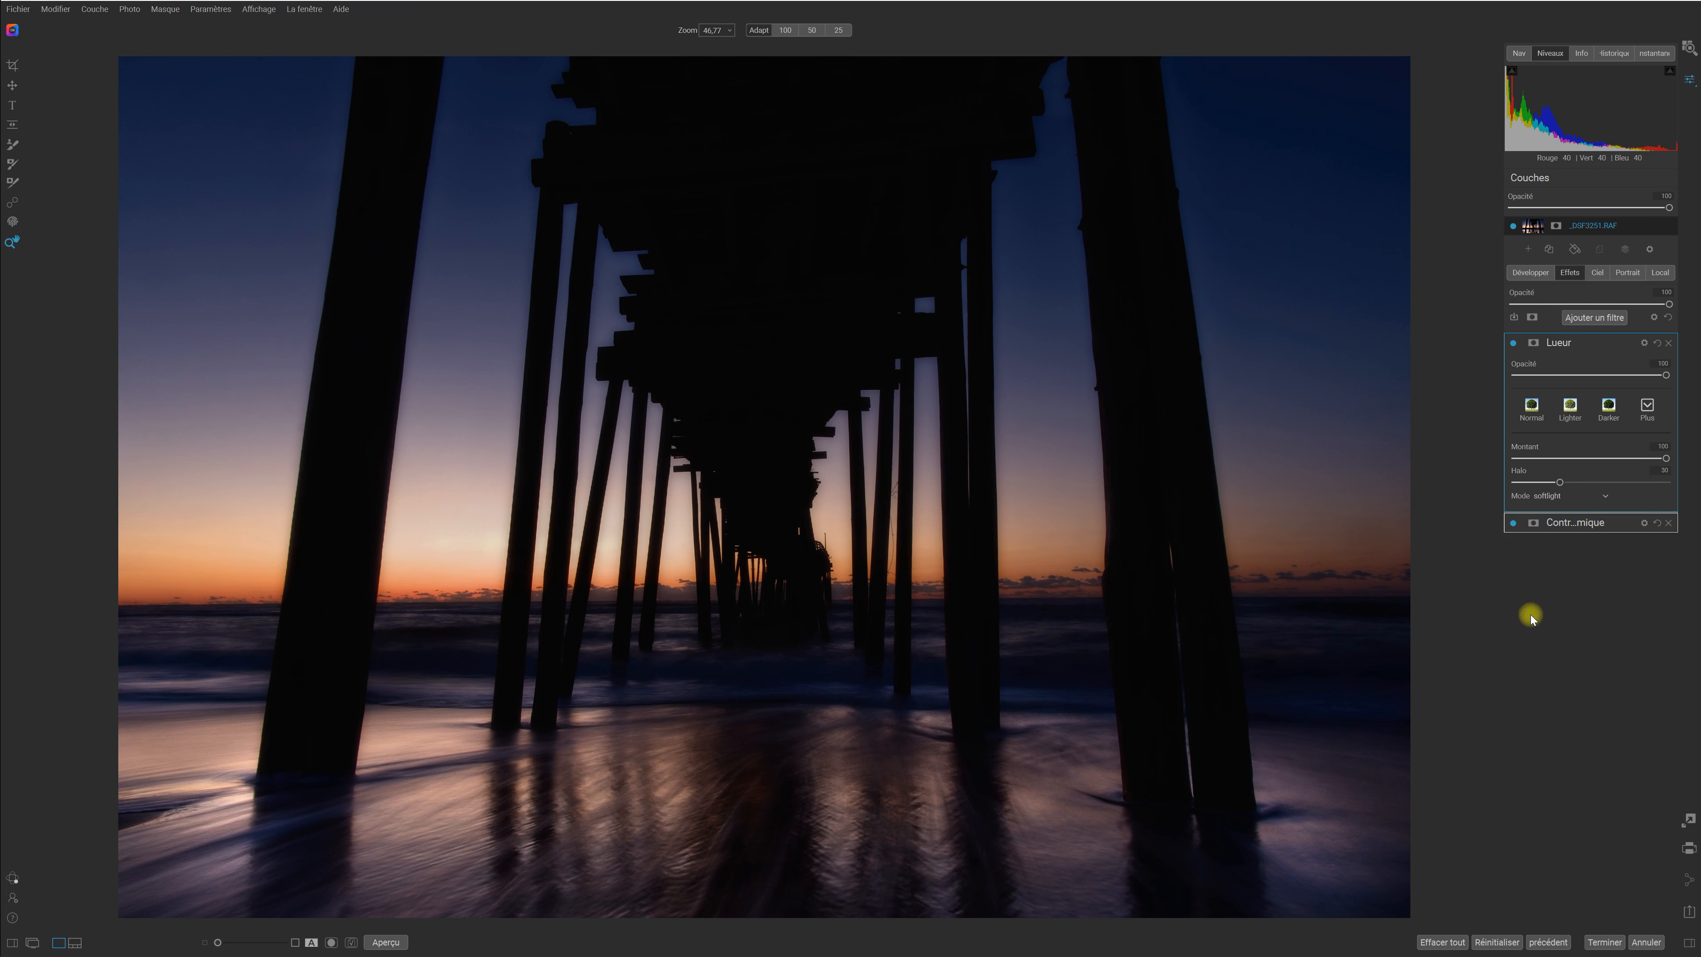
drag(1665, 375, 1640, 381)
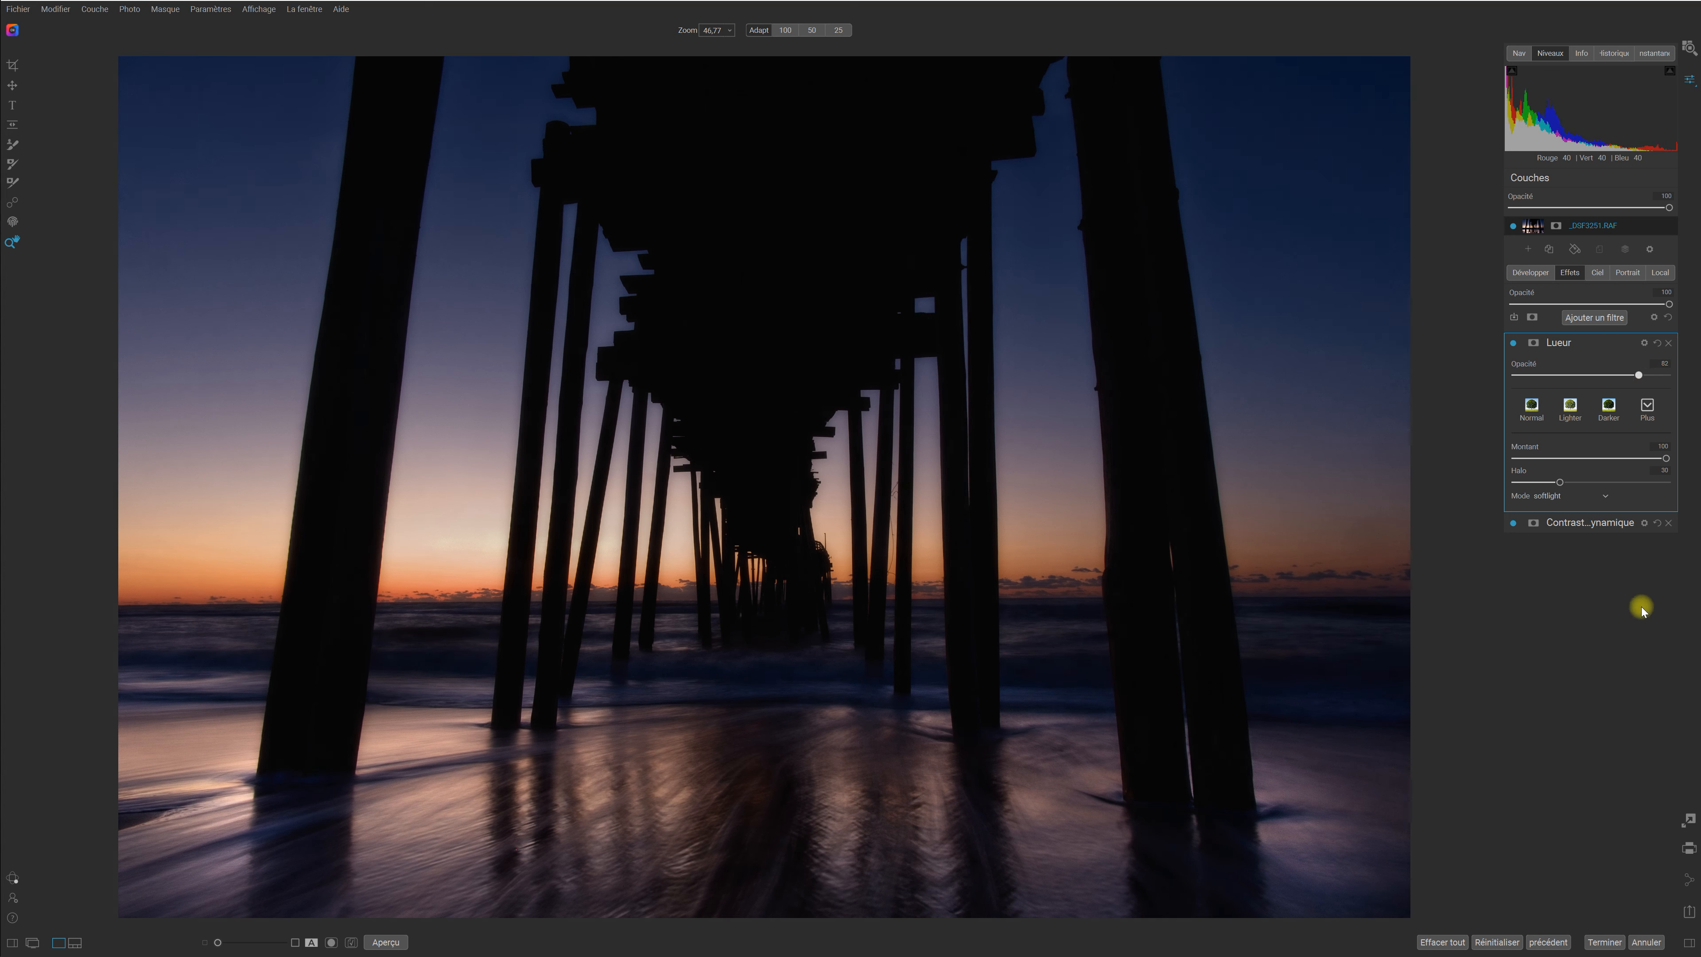
click(1559, 341)
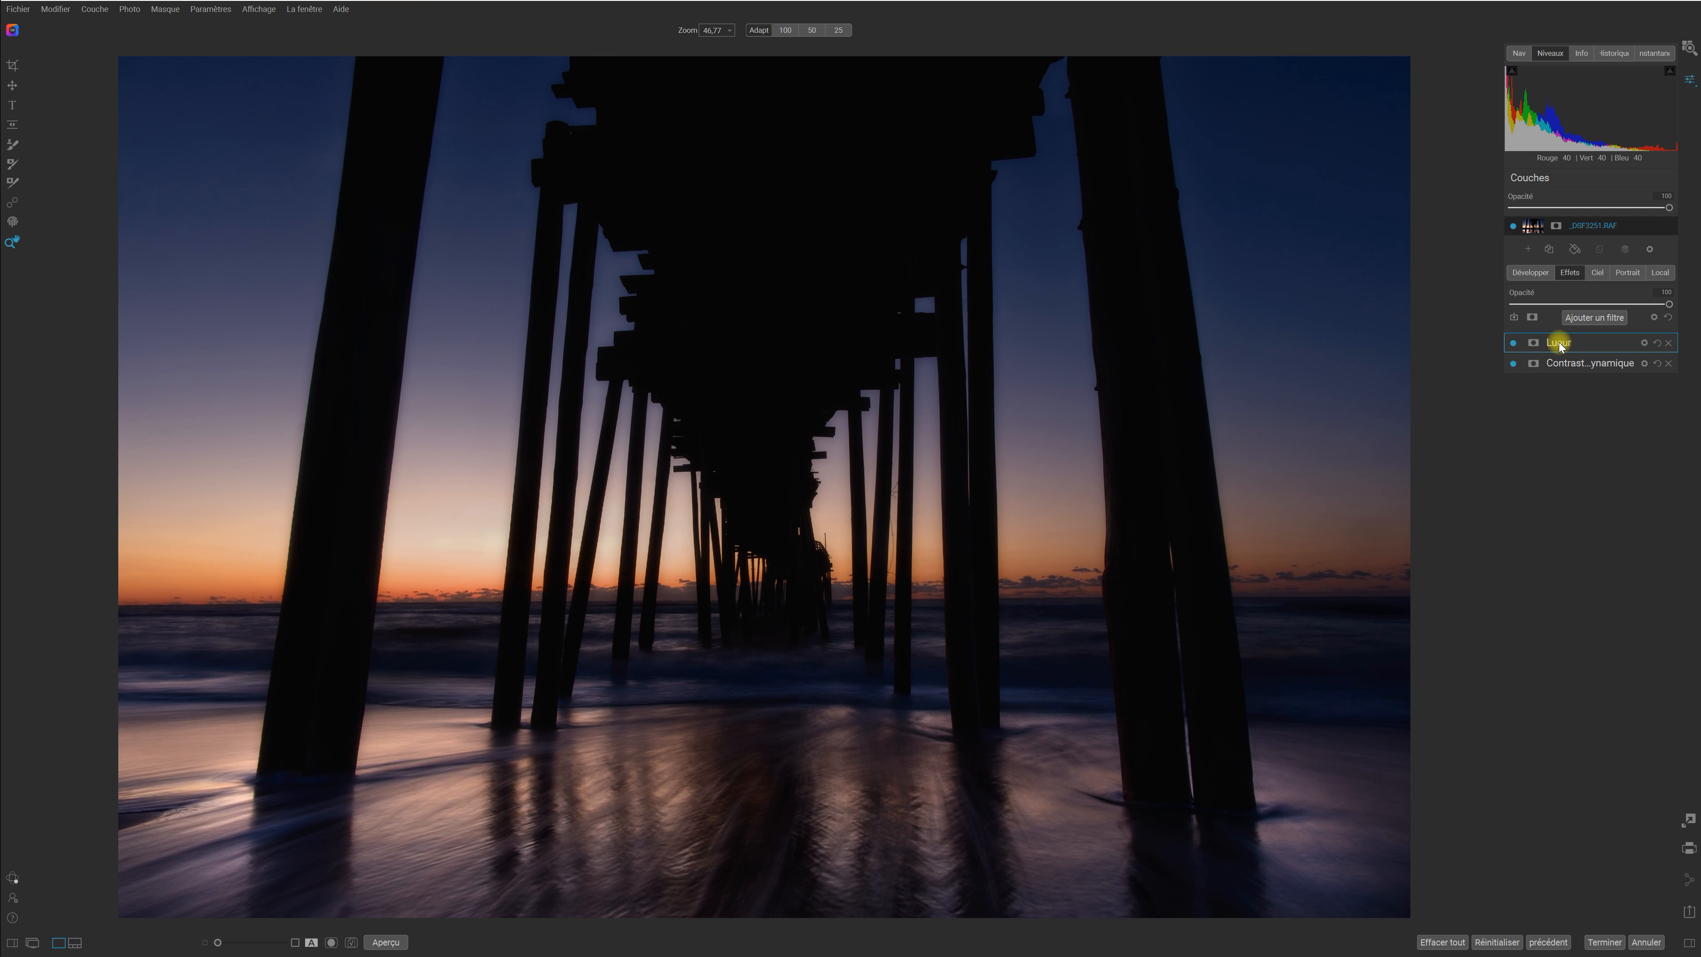
Add a split tone filter (Tonalité partagée) with highlight hue about 29, shadow hue about 257 and shadow amount 11
click(1603, 318)
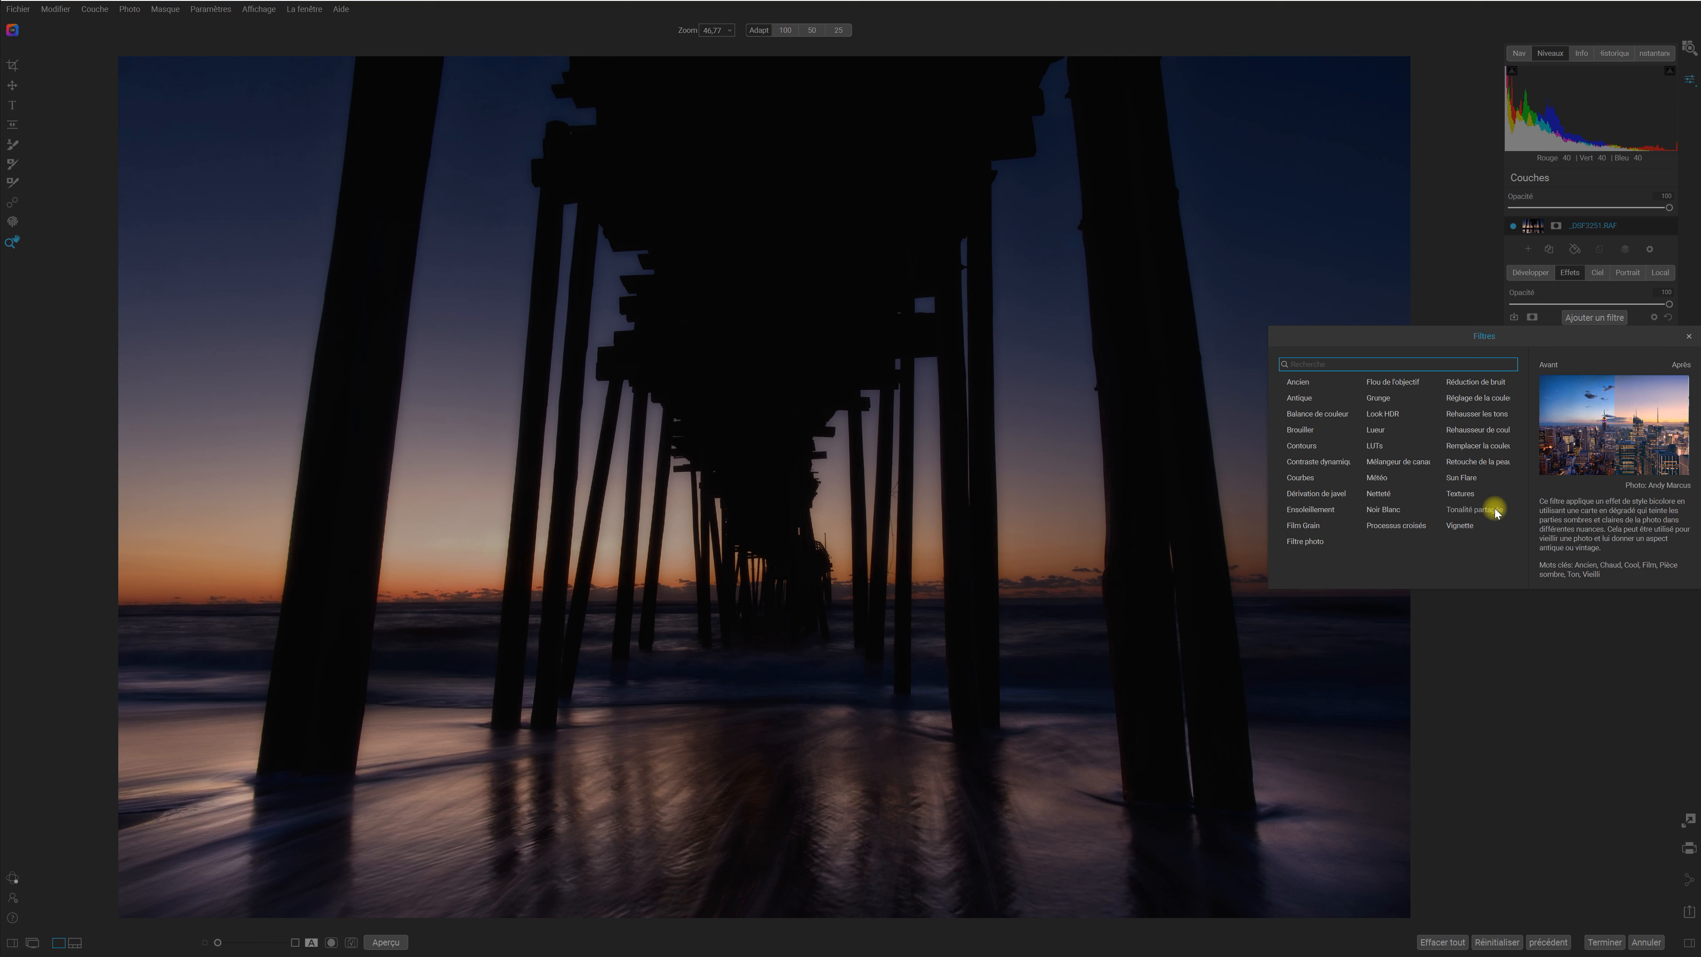
click(1474, 510)
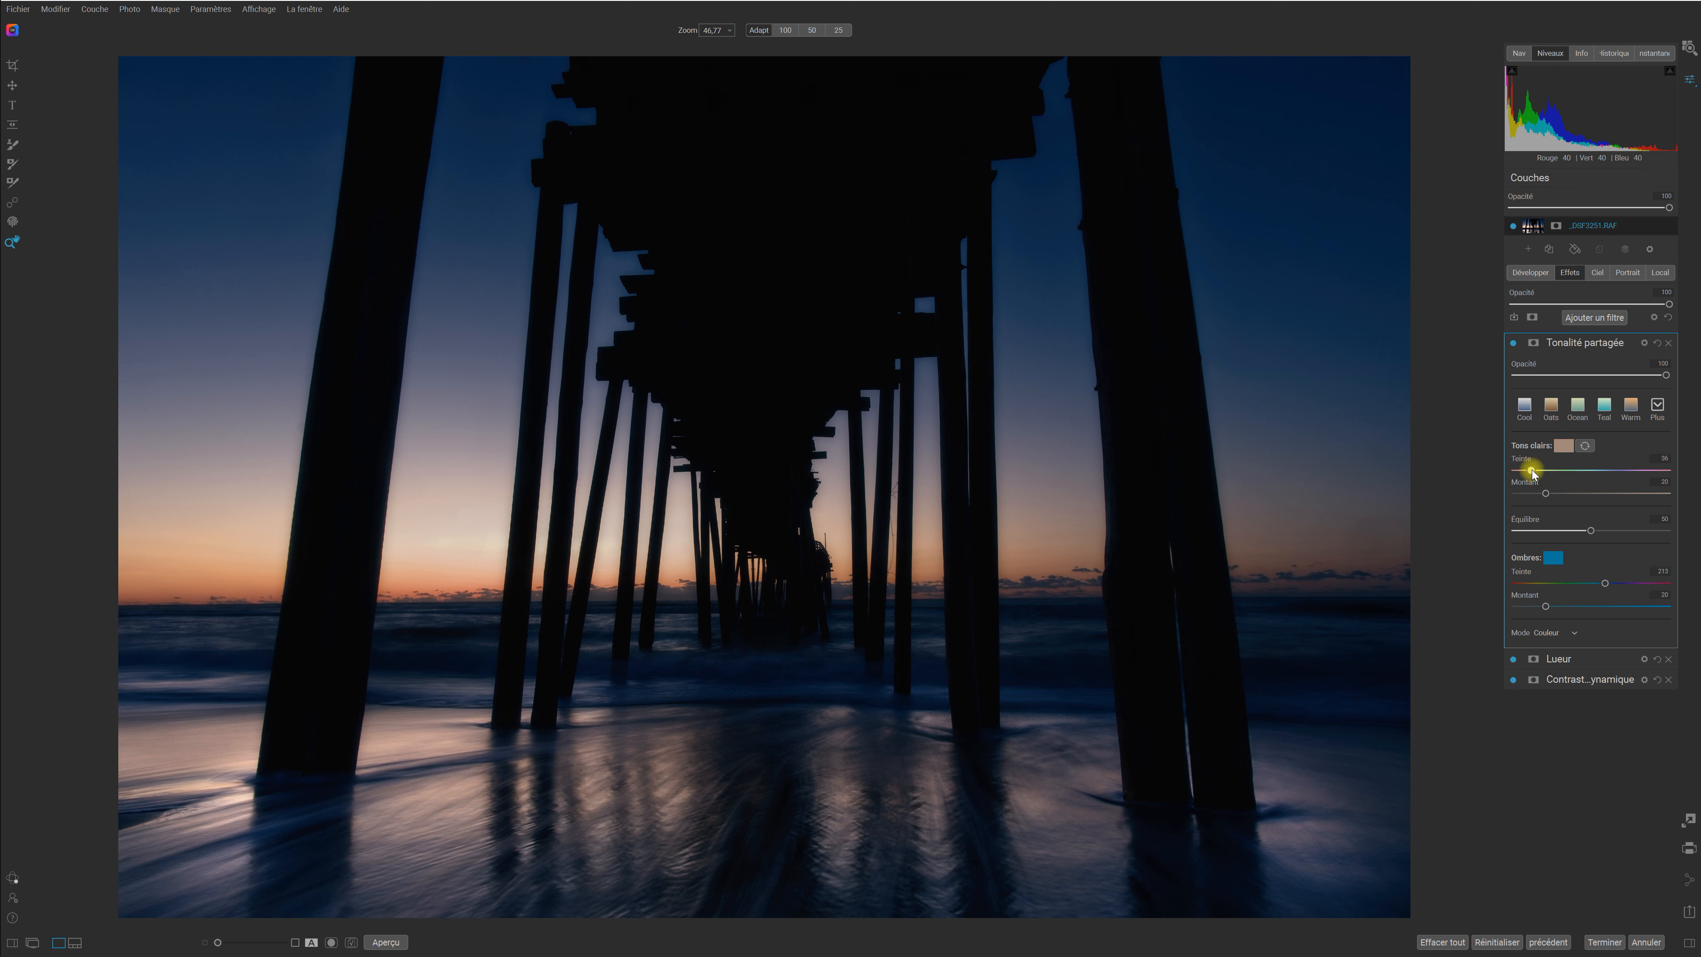
drag(1532, 473, 1529, 473)
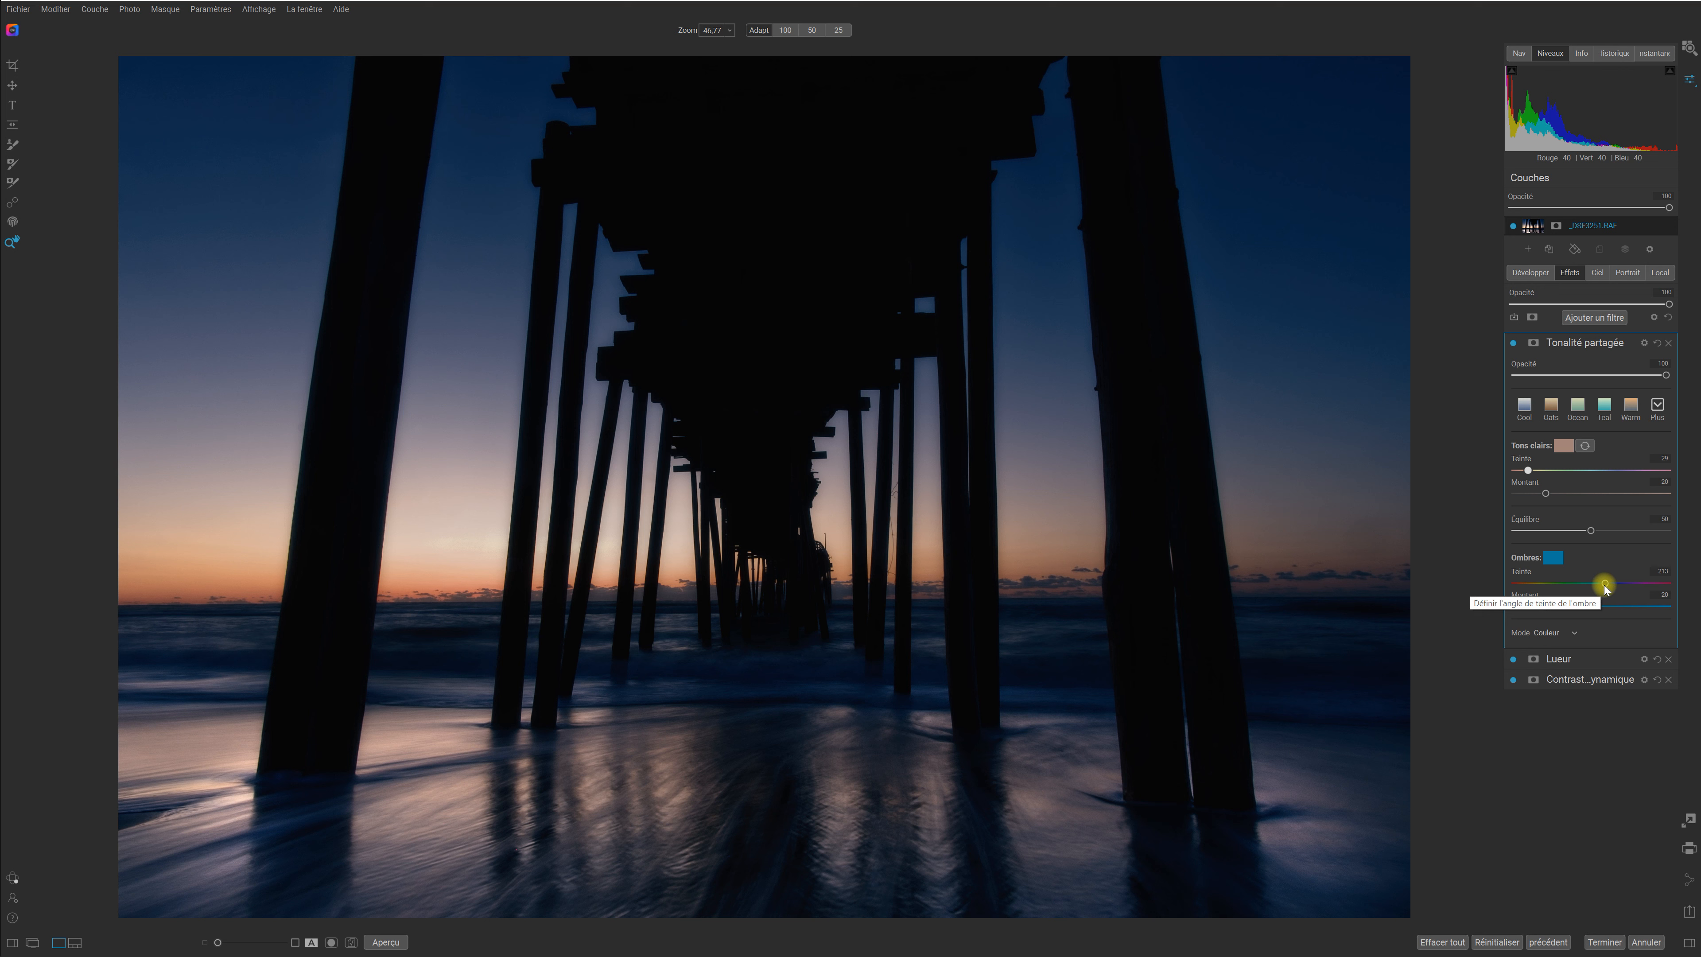
drag(1606, 582, 1619, 582)
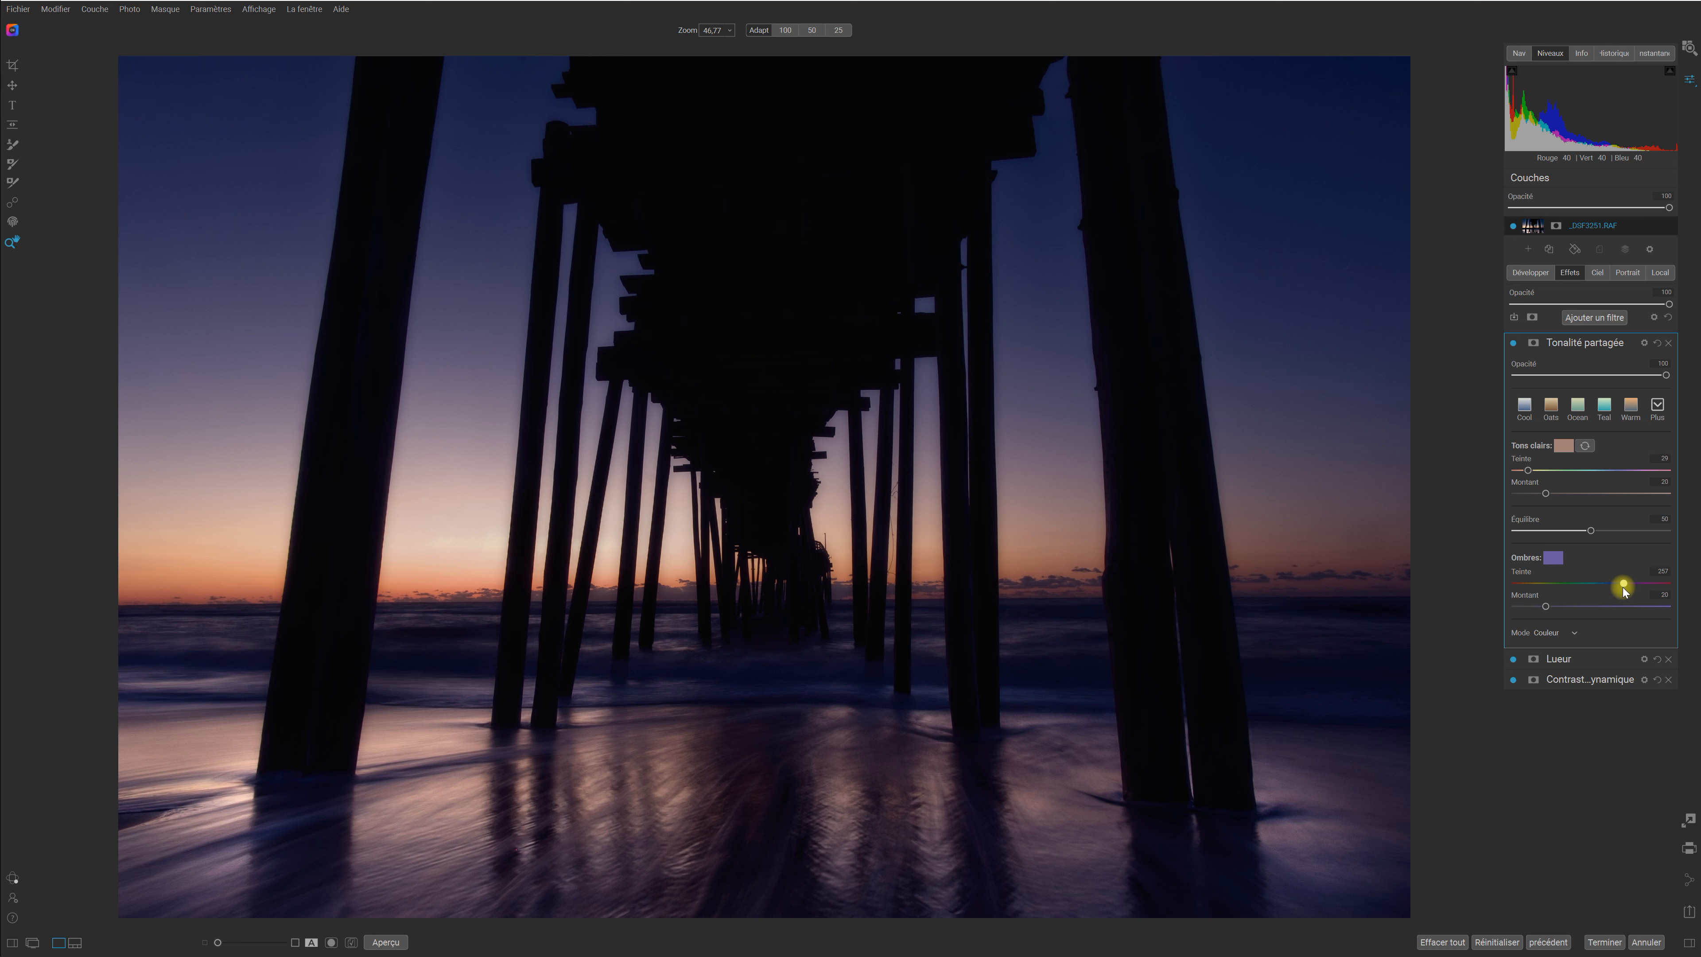
click(1545, 607)
drag(1544, 607, 1534, 607)
Add a LUTs filter and set its category to Moody
click(1586, 317)
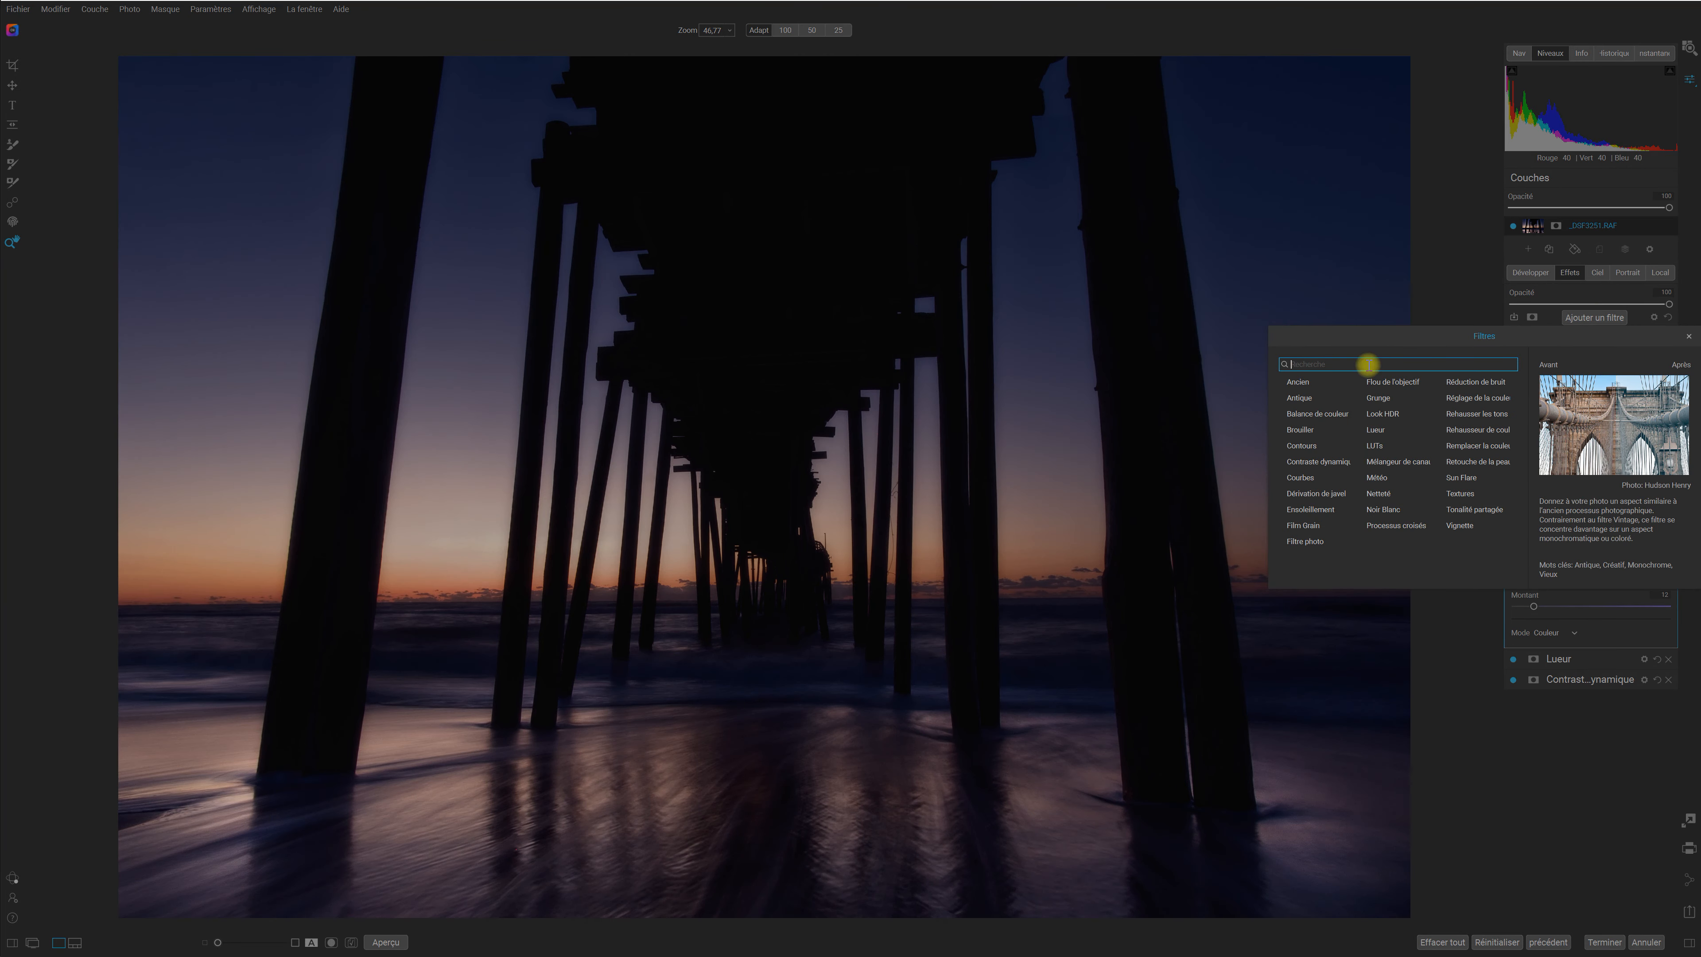
click(1374, 446)
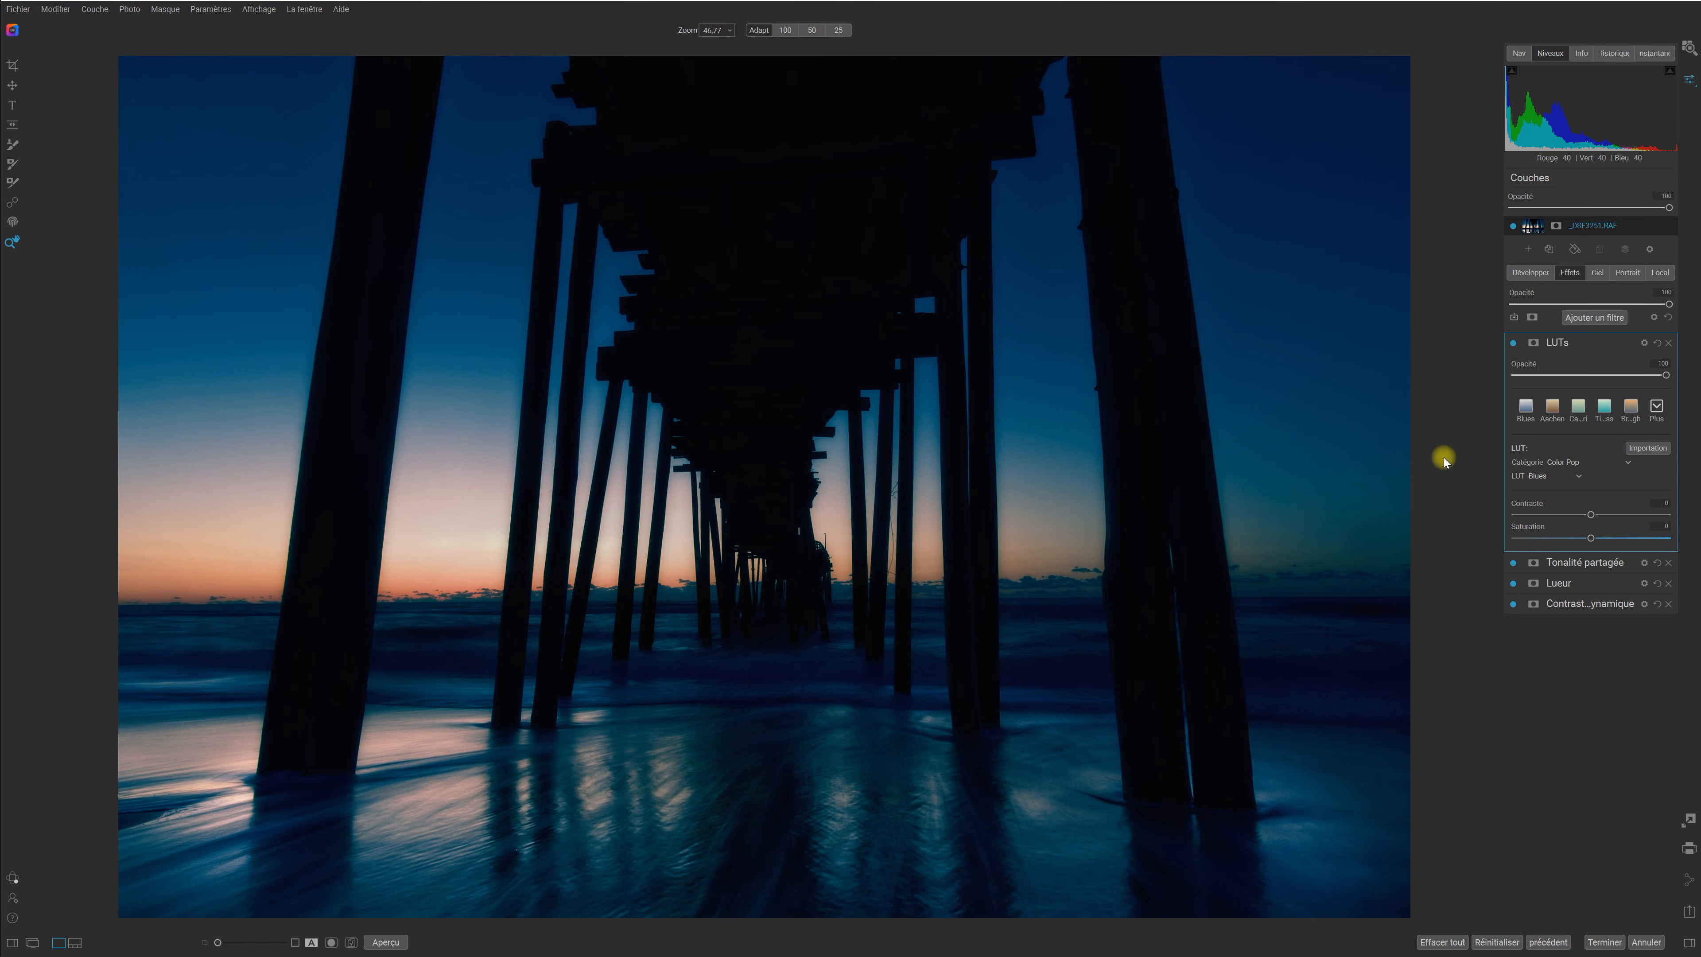
click(1629, 463)
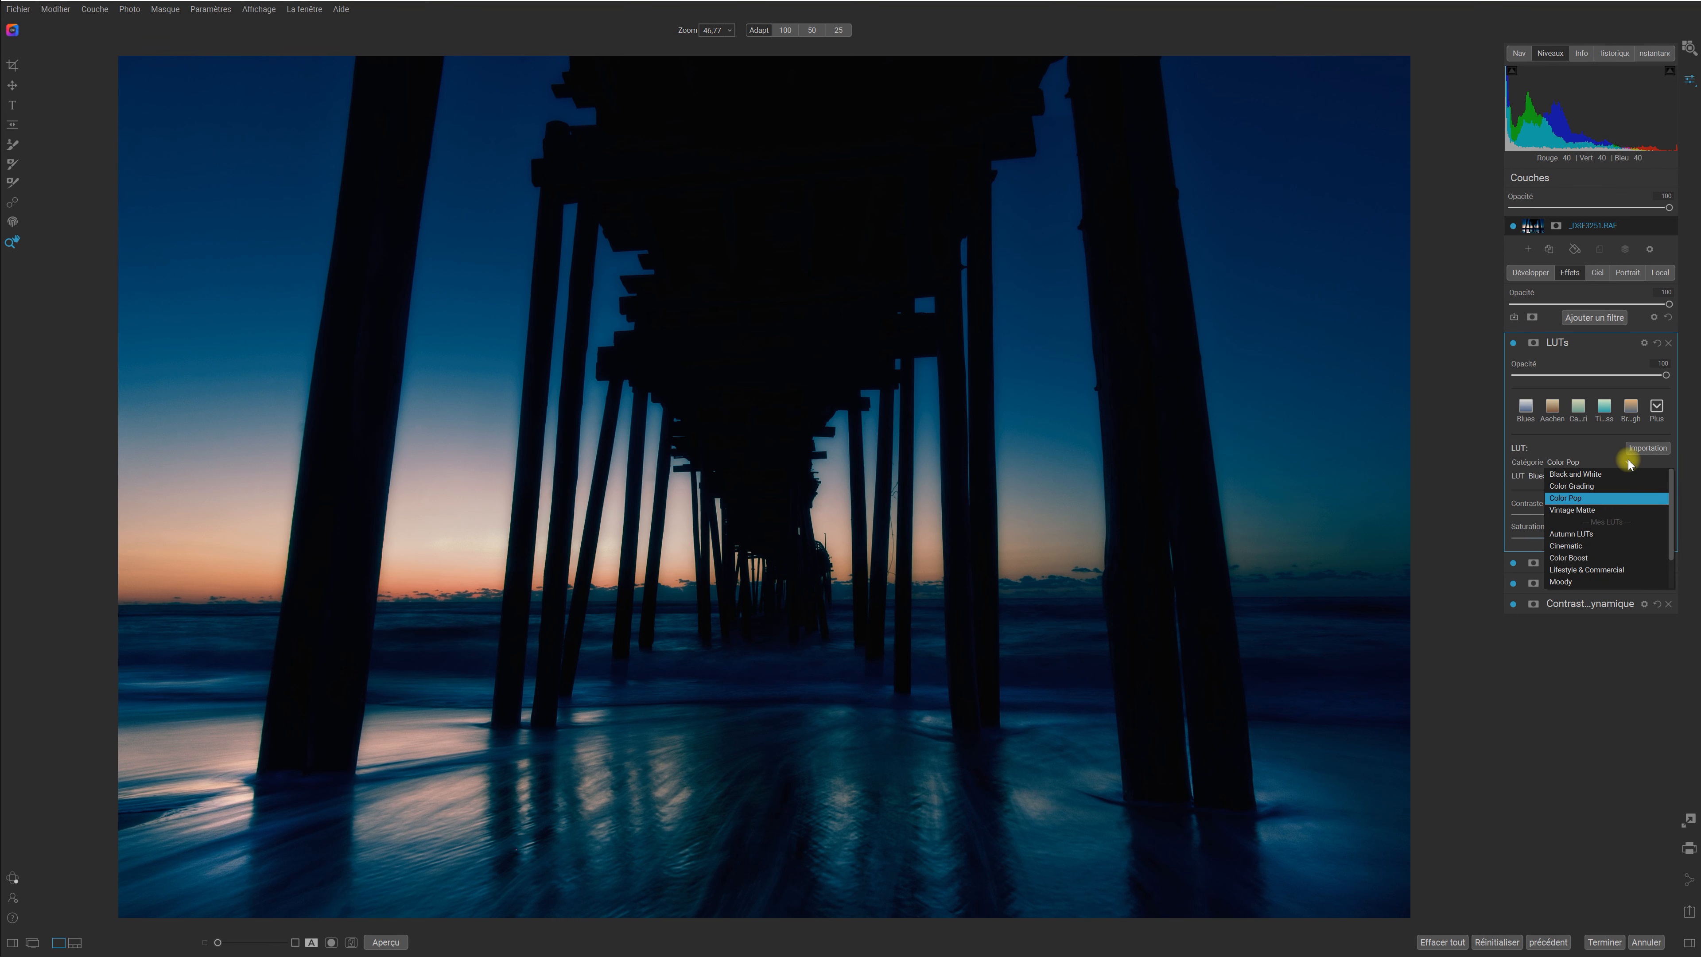
click(1603, 580)
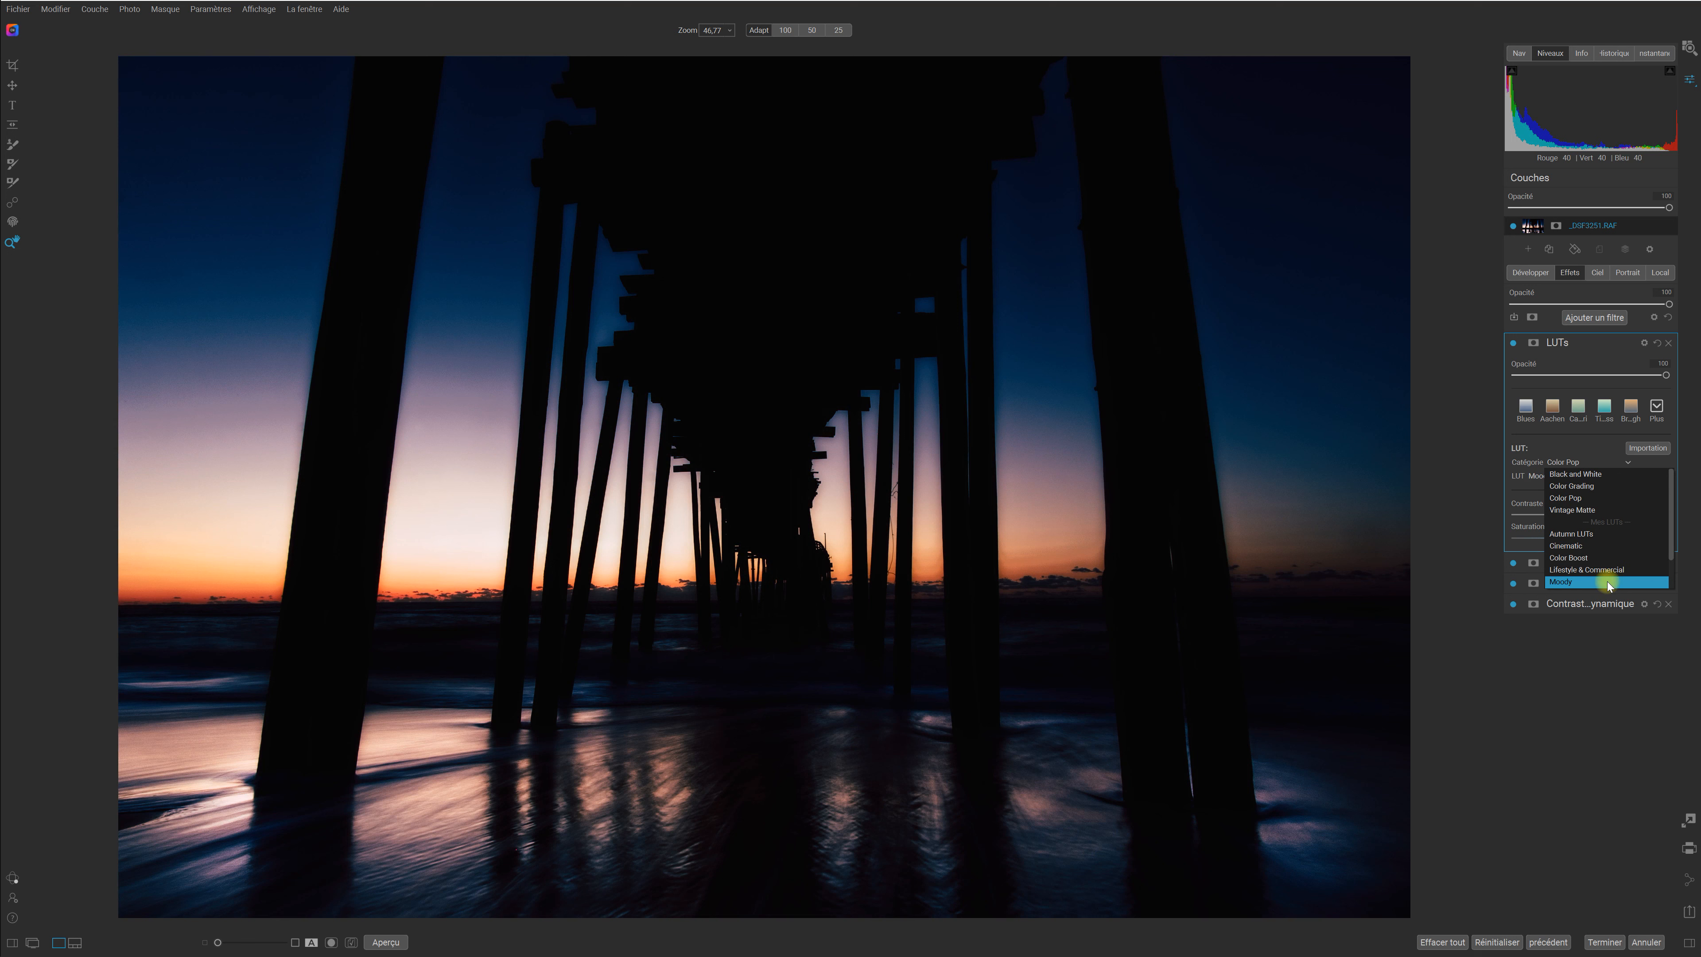
click(1608, 581)
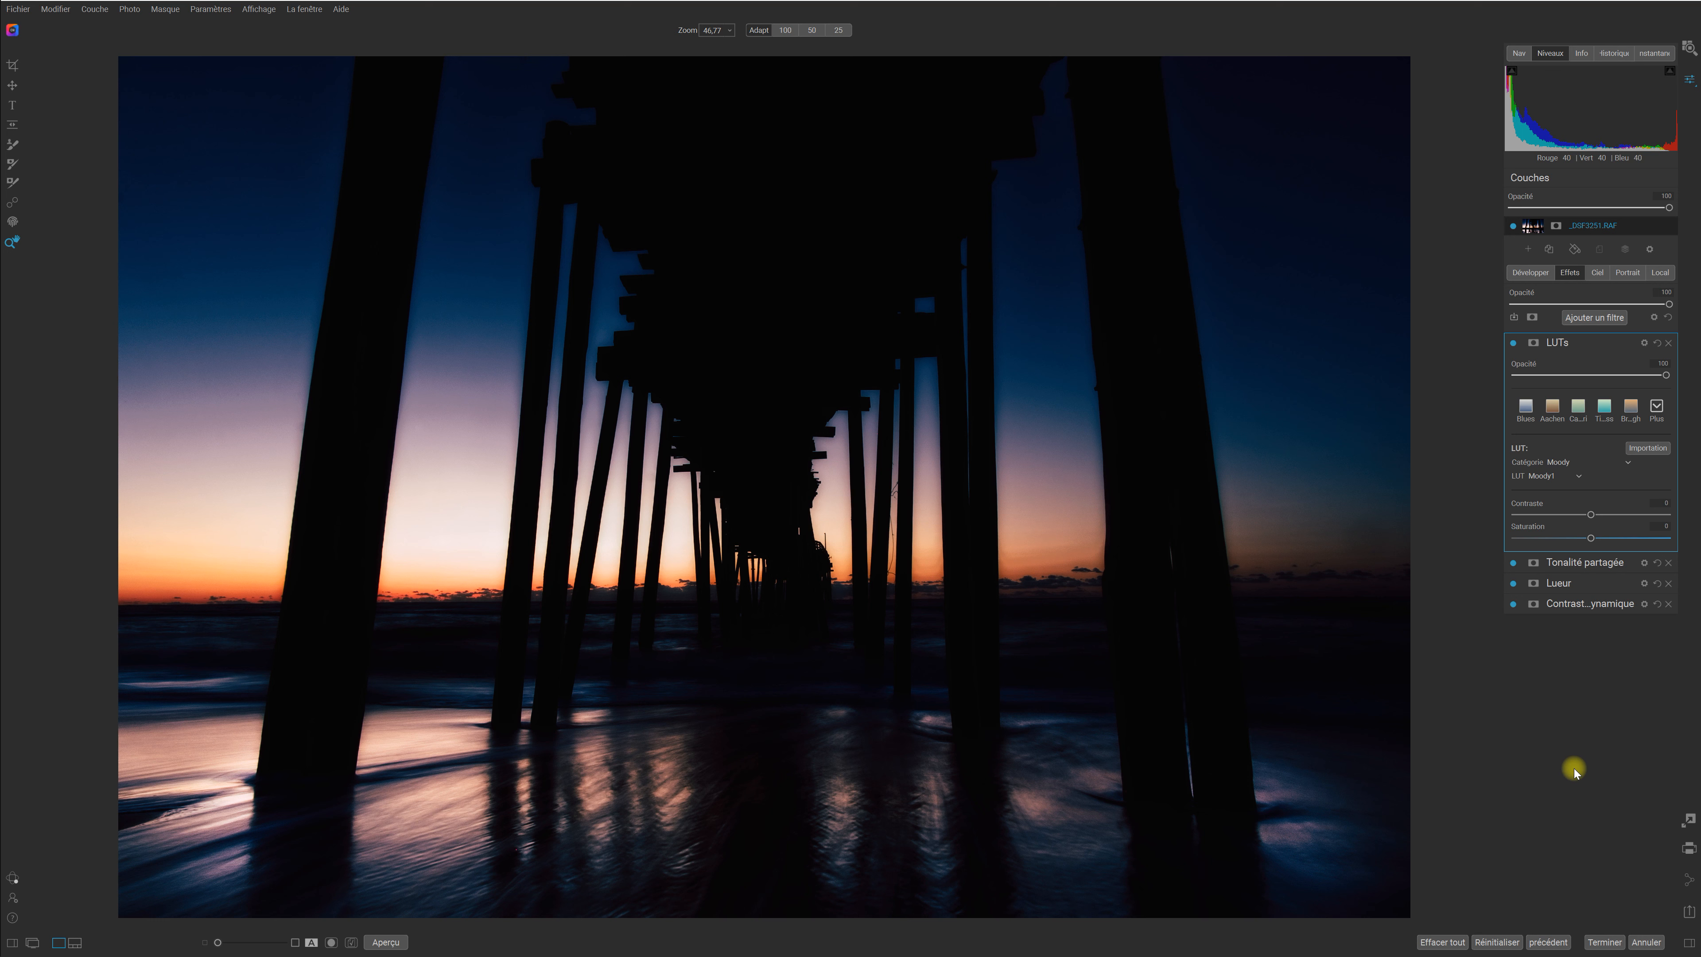
Choose the Moody6 LUT and reduce the filter's opacity to about 55
click(1580, 475)
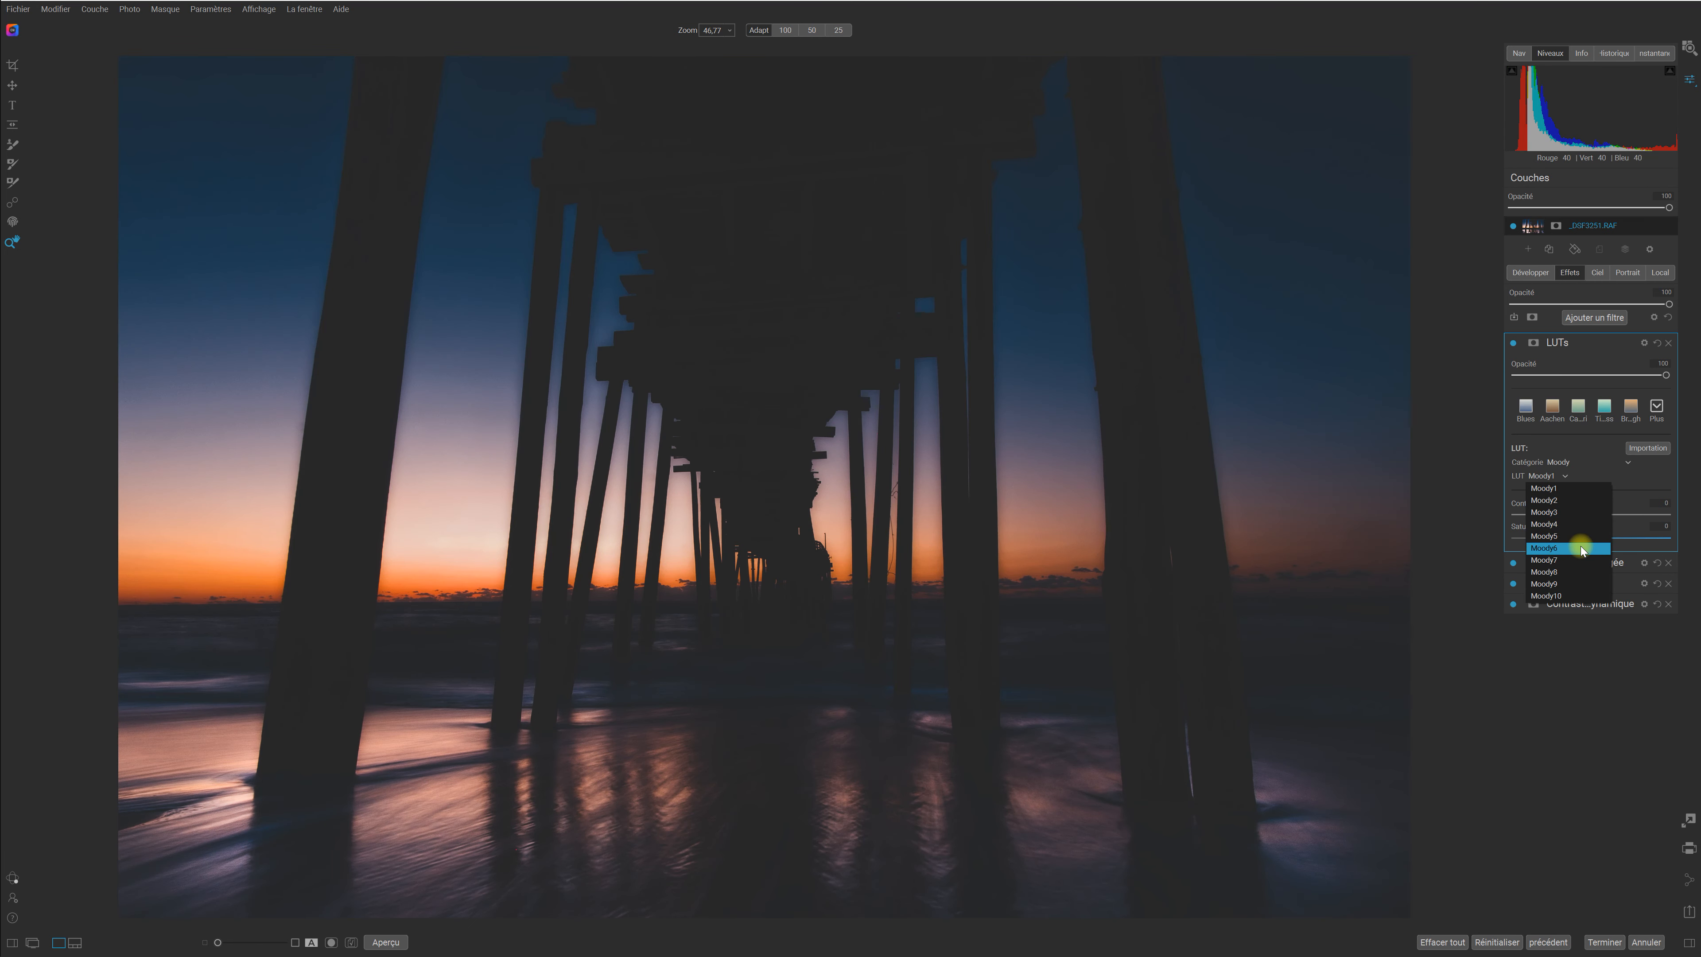
click(1580, 546)
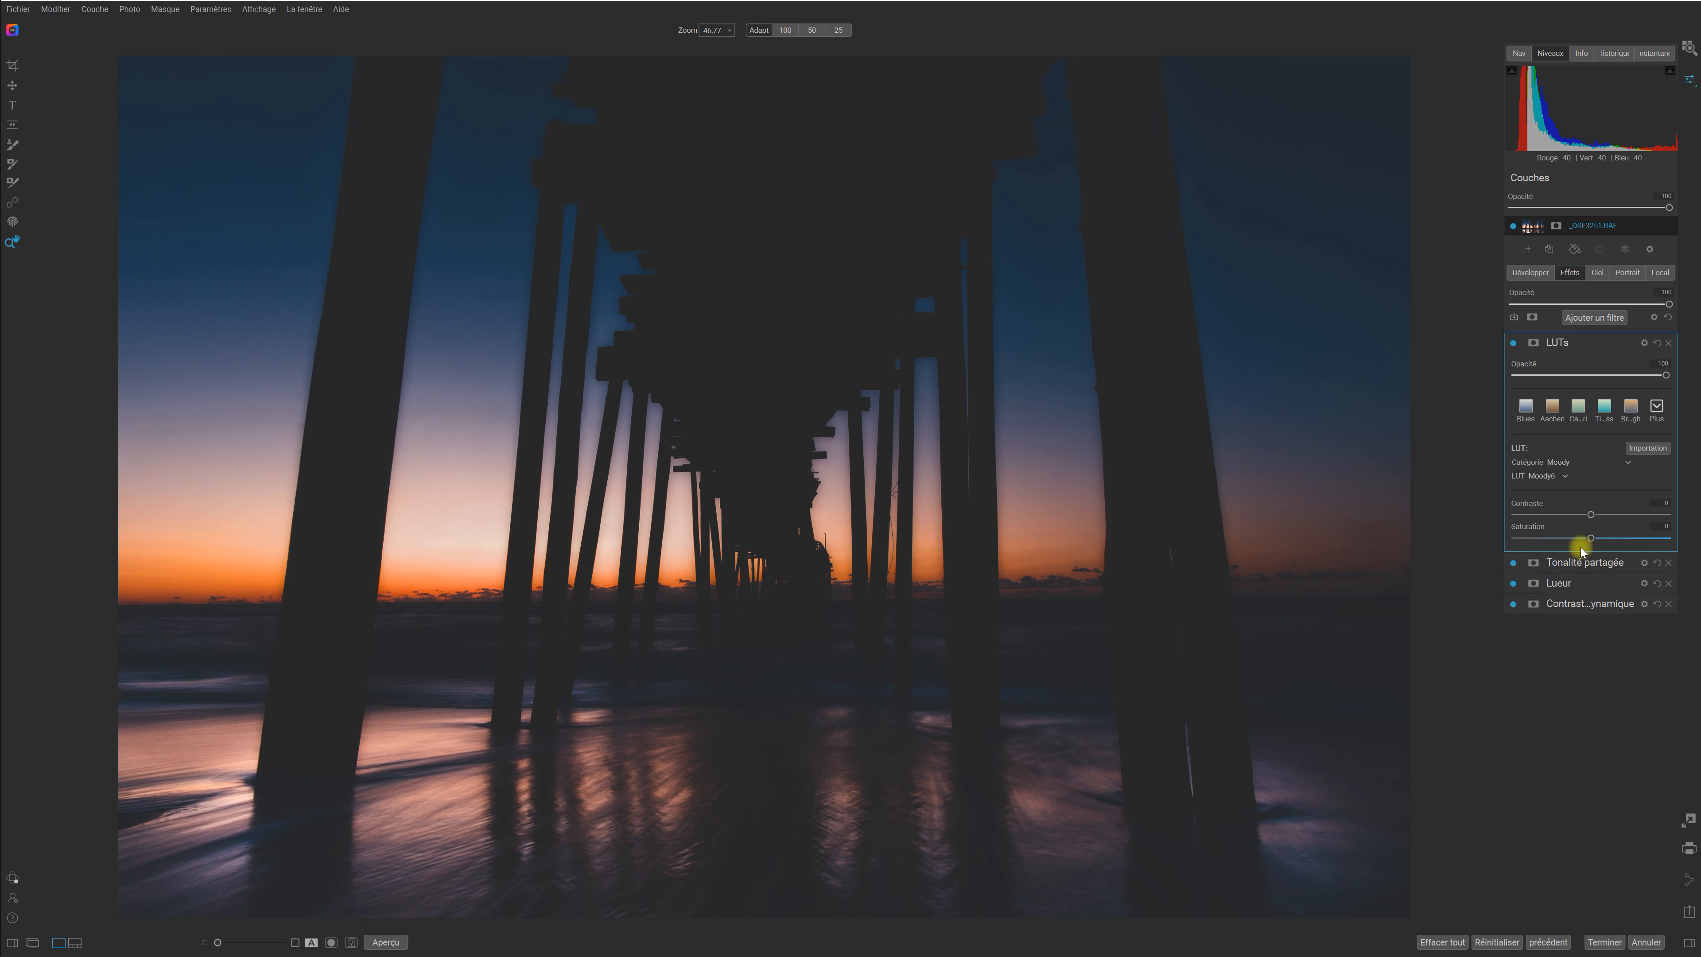
drag(1666, 376, 1596, 383)
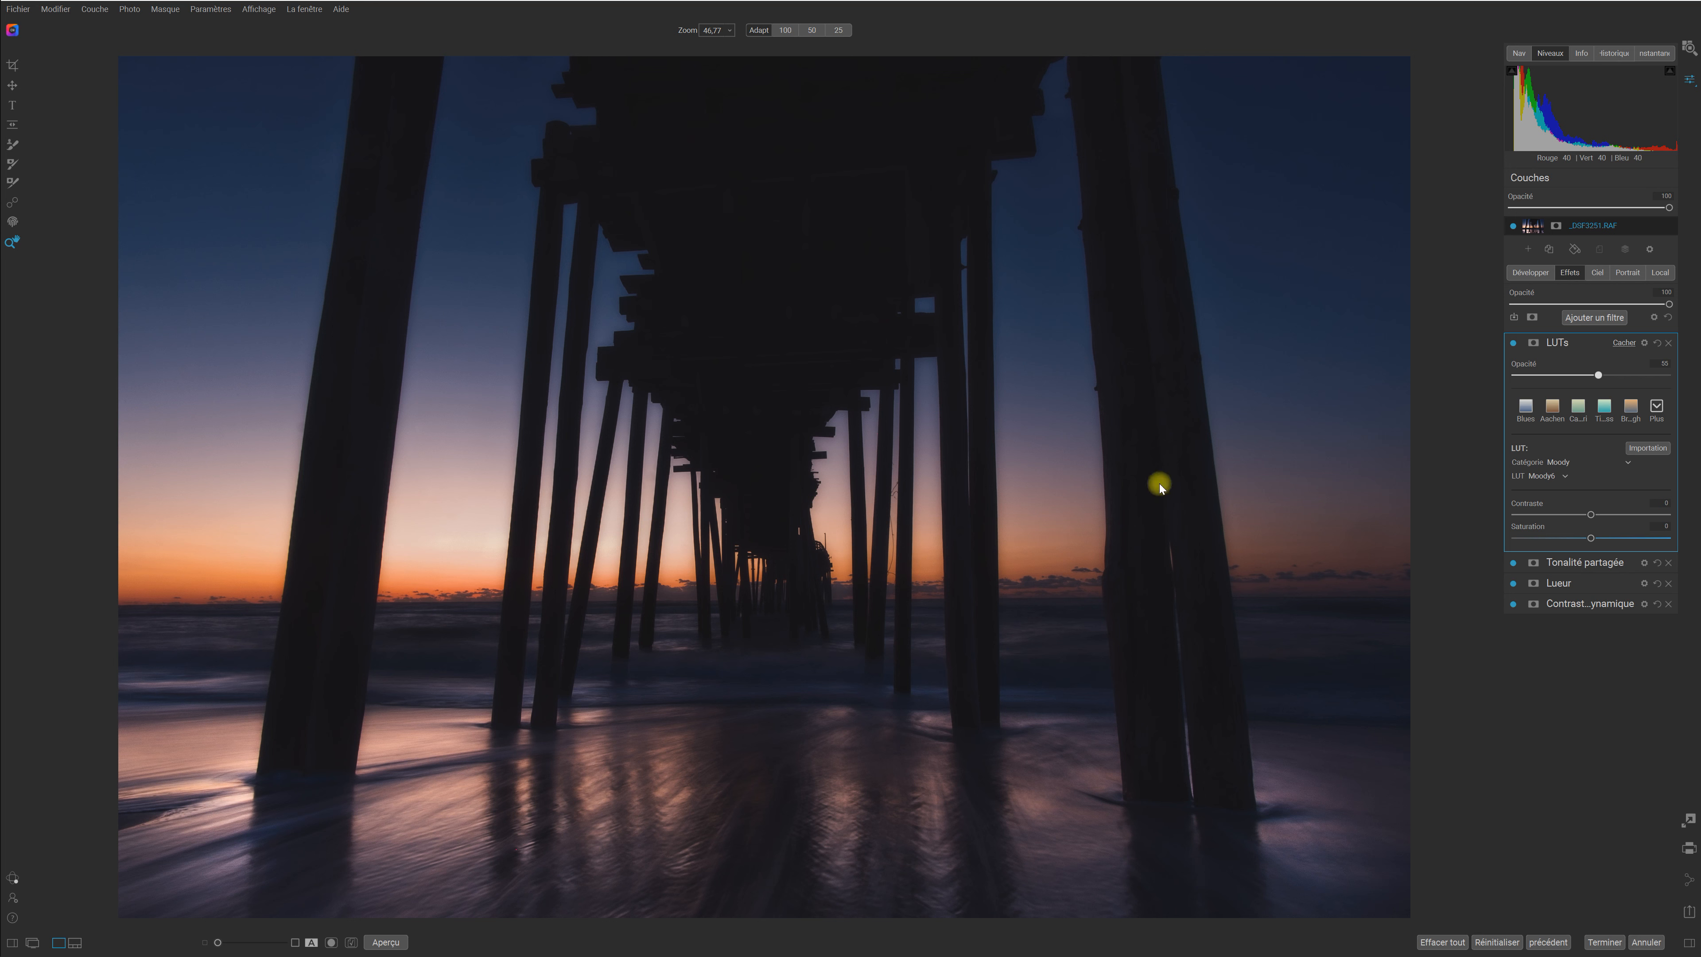
Compare the edited photo with the original
click(394, 942)
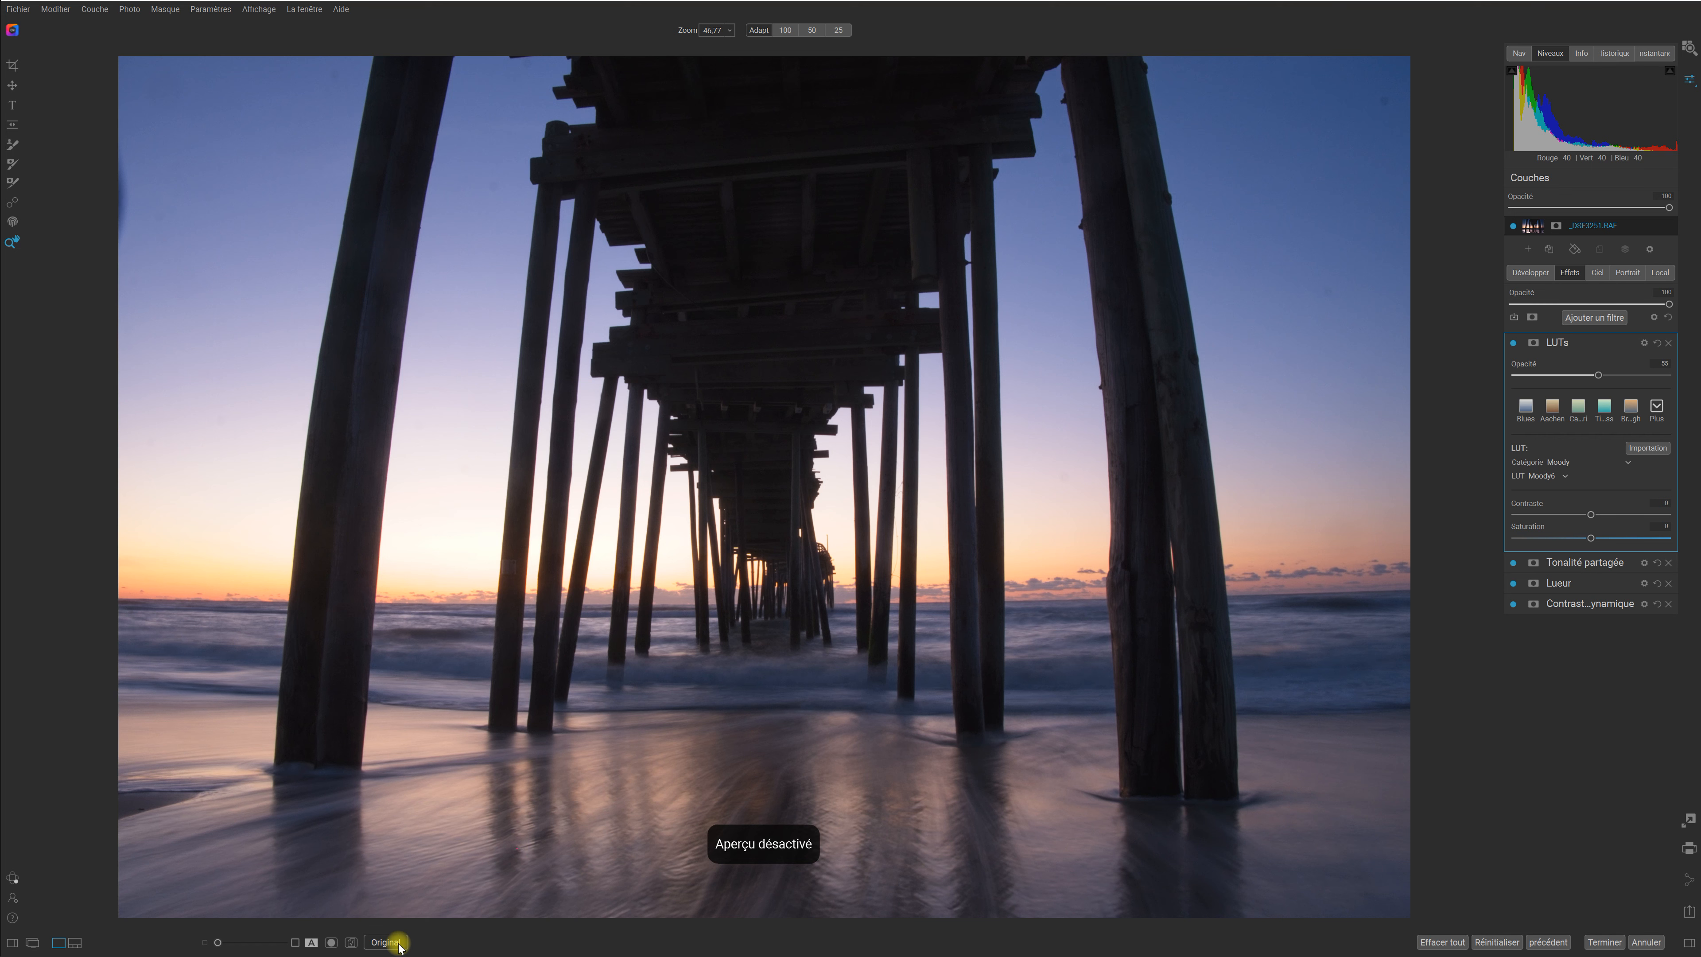
click(394, 942)
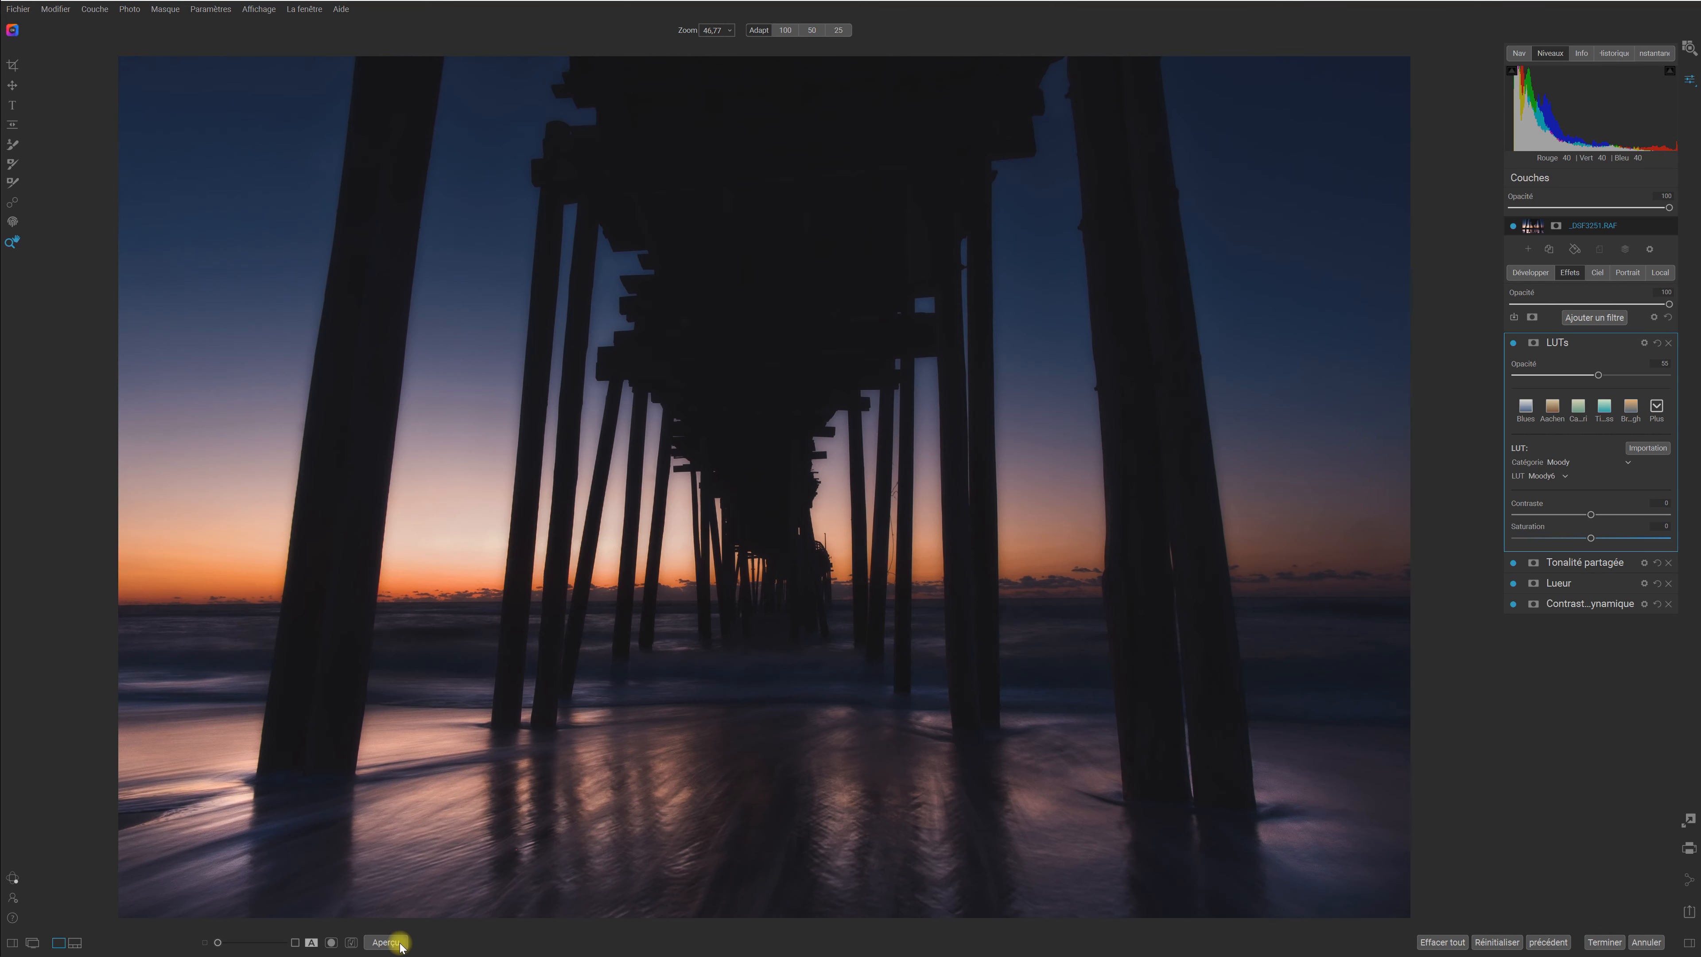